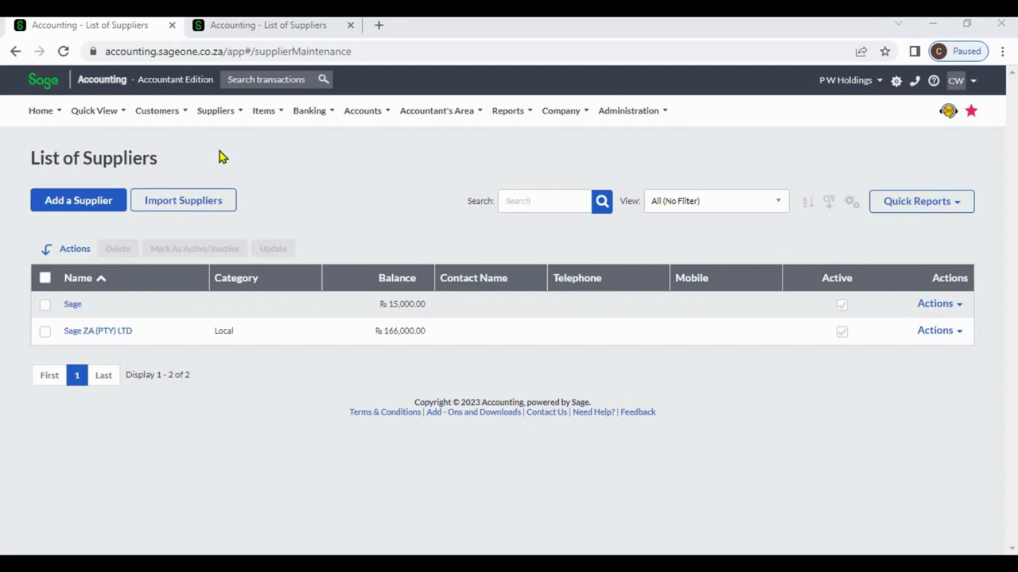
# Step: Open the Suppliers menu in the top navigation bar
pyautogui.click(218, 115)
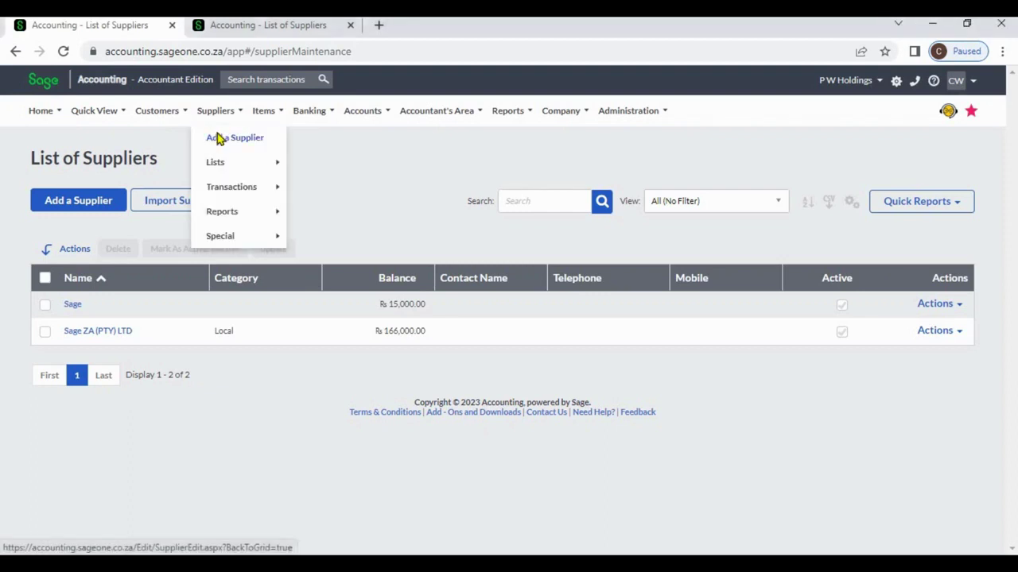
# Step: Start a new supplier named P W Holdings in the Local category
pyautogui.click(218, 139)
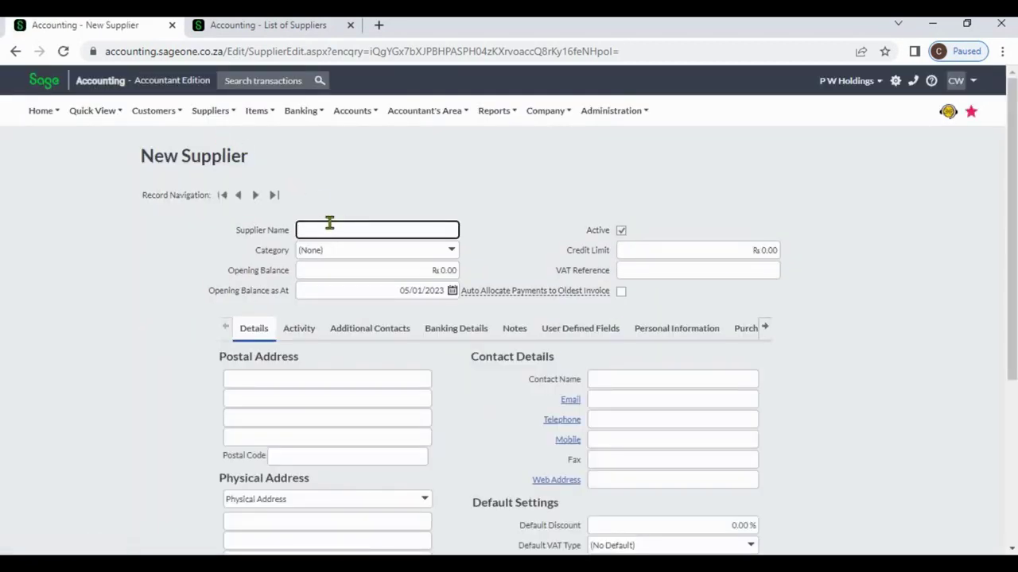
pyautogui.click(328, 226)
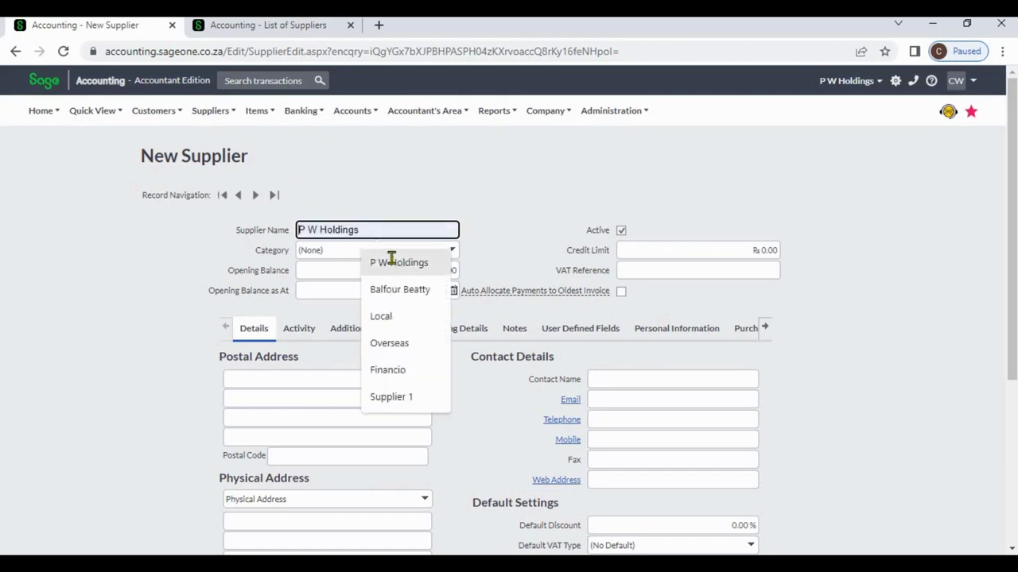
pyautogui.click(392, 262)
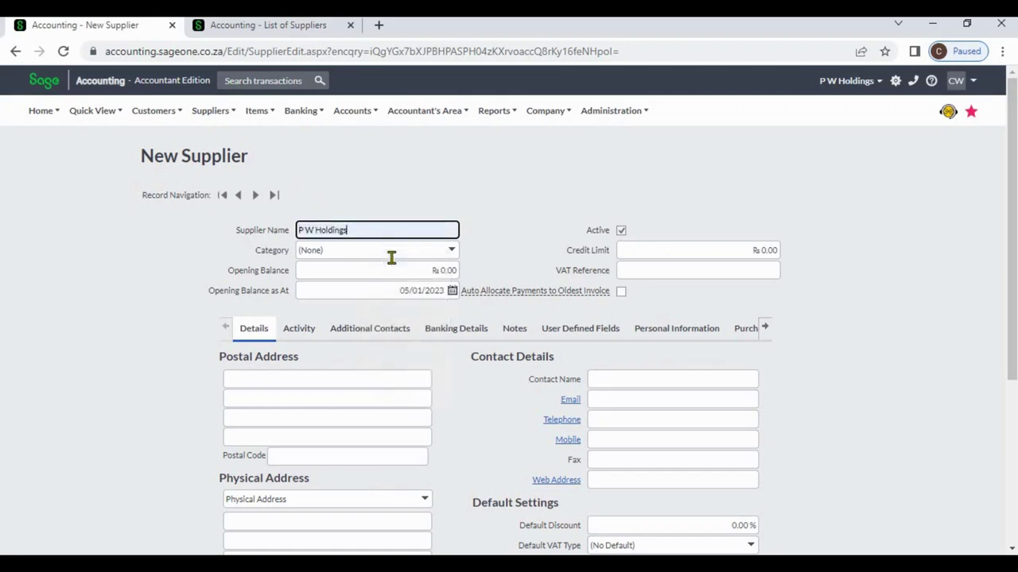
pyautogui.click(454, 252)
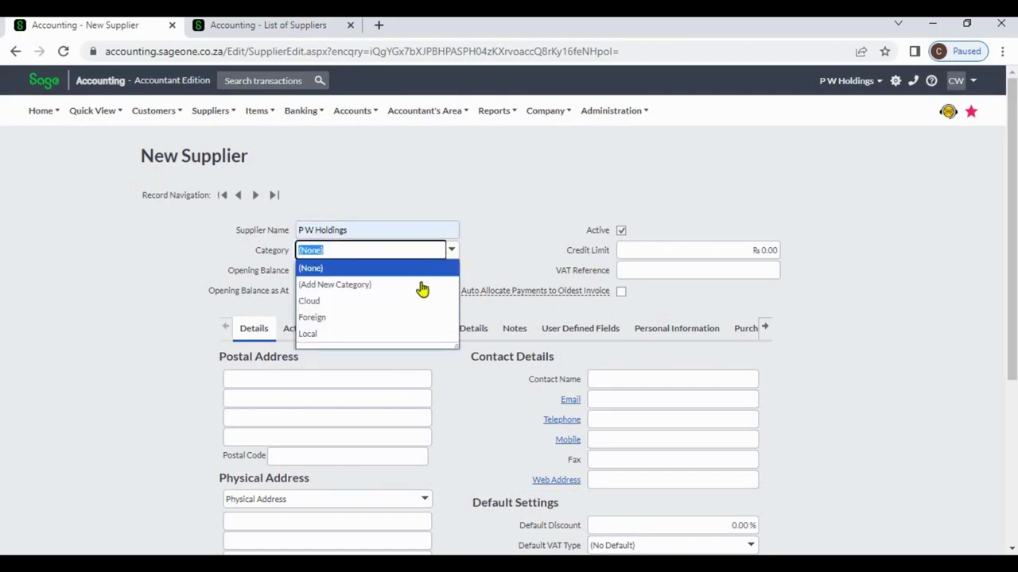
pyautogui.click(390, 339)
pyautogui.click(487, 258)
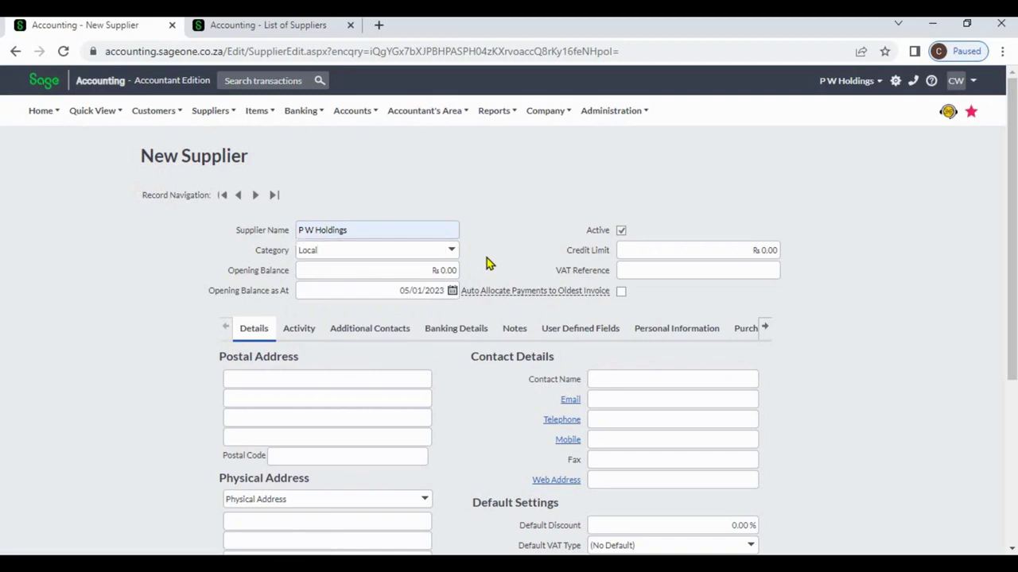
# Step: Enter an opening balance of 10,000.00 for the new supplier
pyautogui.click(439, 269)
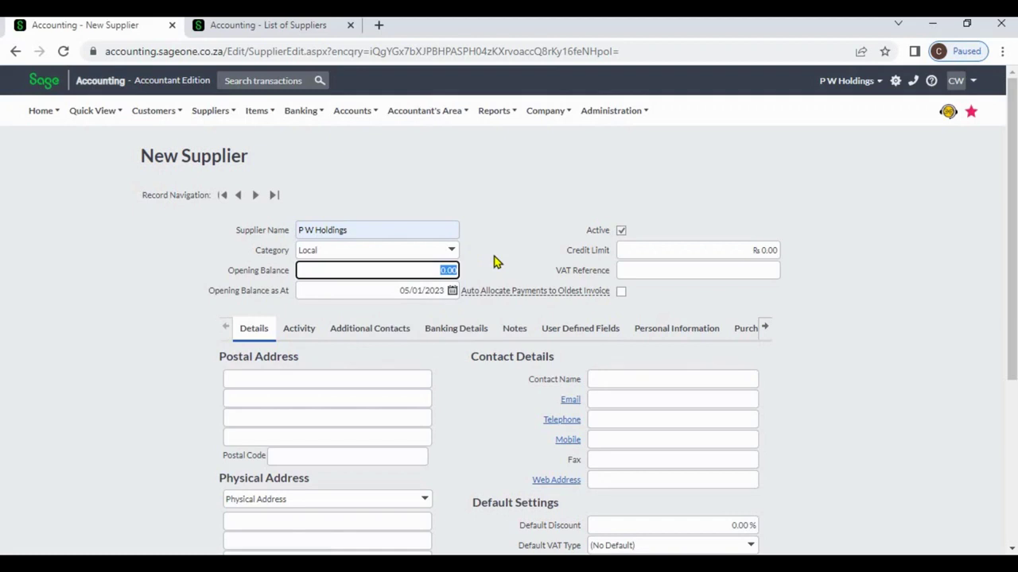
pyautogui.write('10000')
pyautogui.click(494, 263)
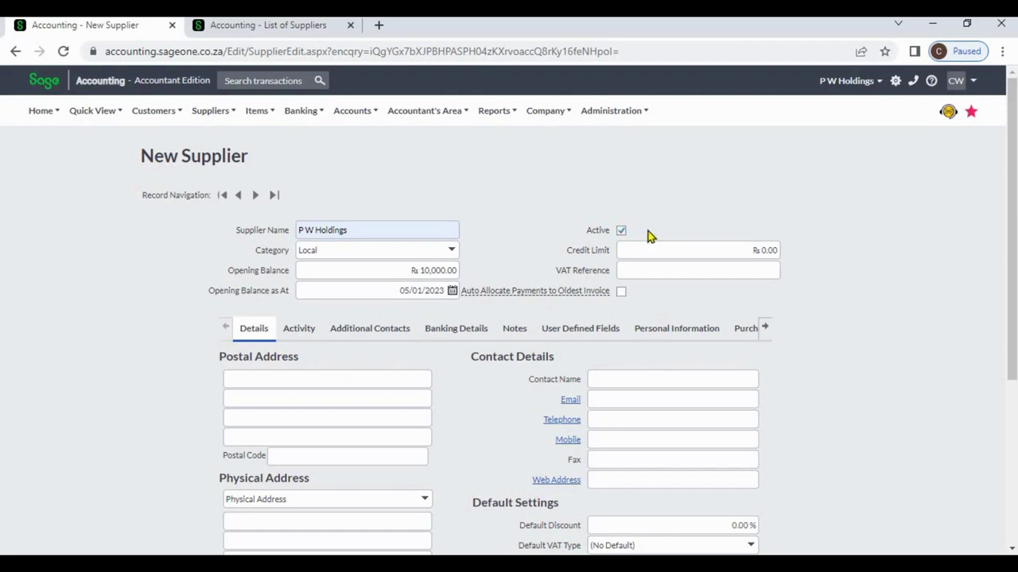
# Step: Set the supplier's credit limit to 100,000.00
pyautogui.click(708, 249)
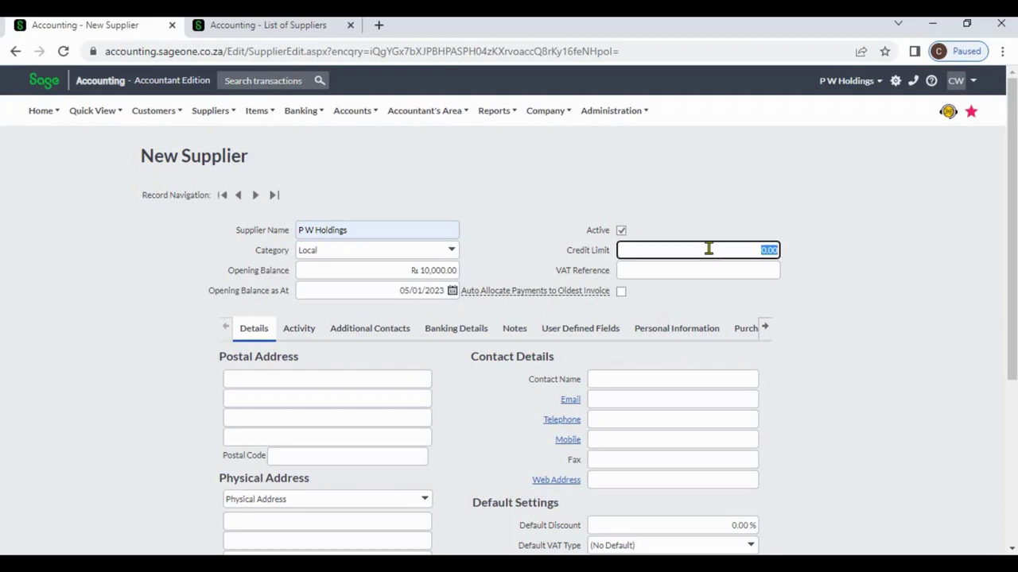
pyautogui.write('100000')
pyautogui.click(531, 219)
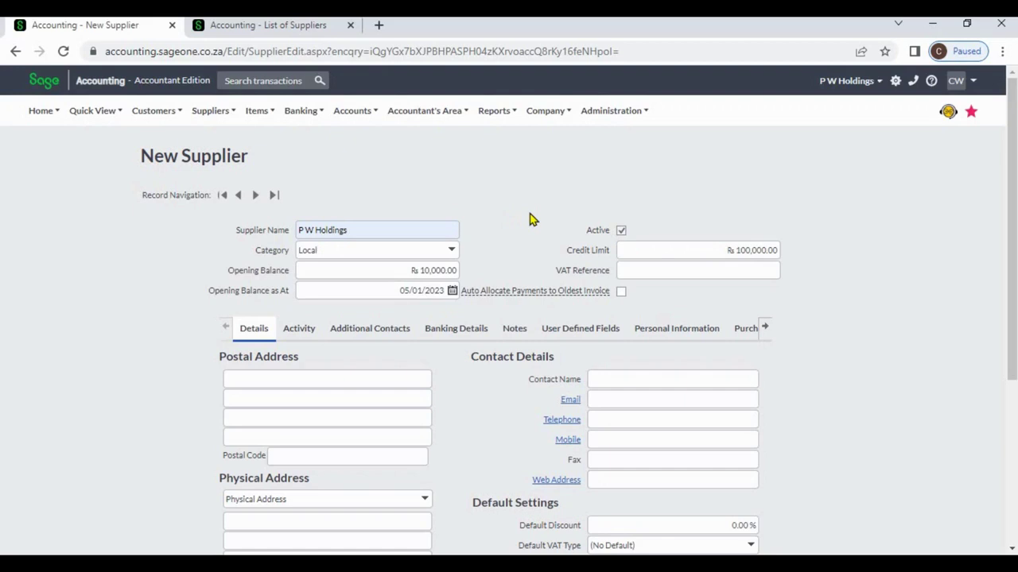
# Step: Fill in the VAT reference from the saved autofill suggestion
pyautogui.click(664, 268)
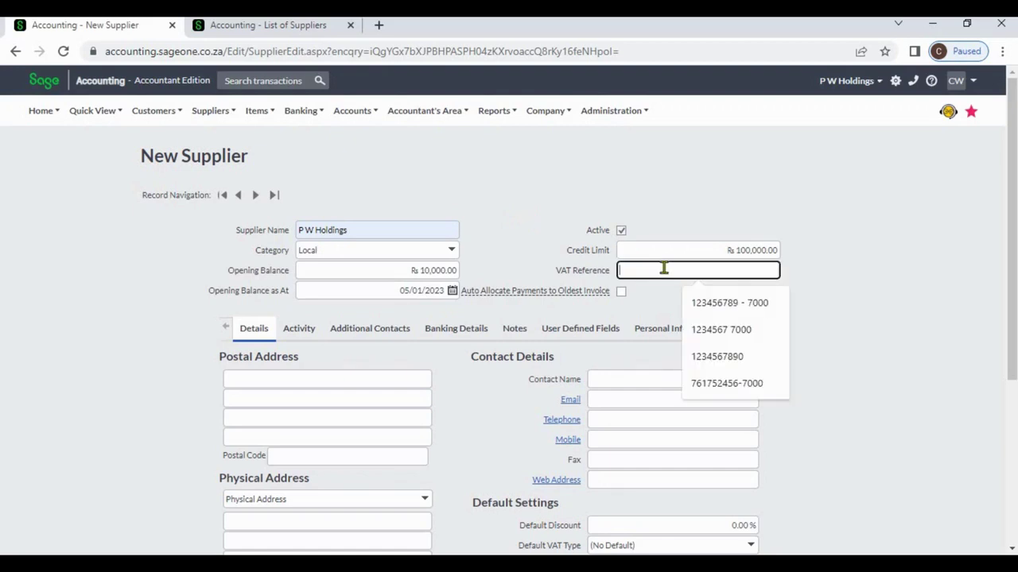
pyautogui.click(701, 362)
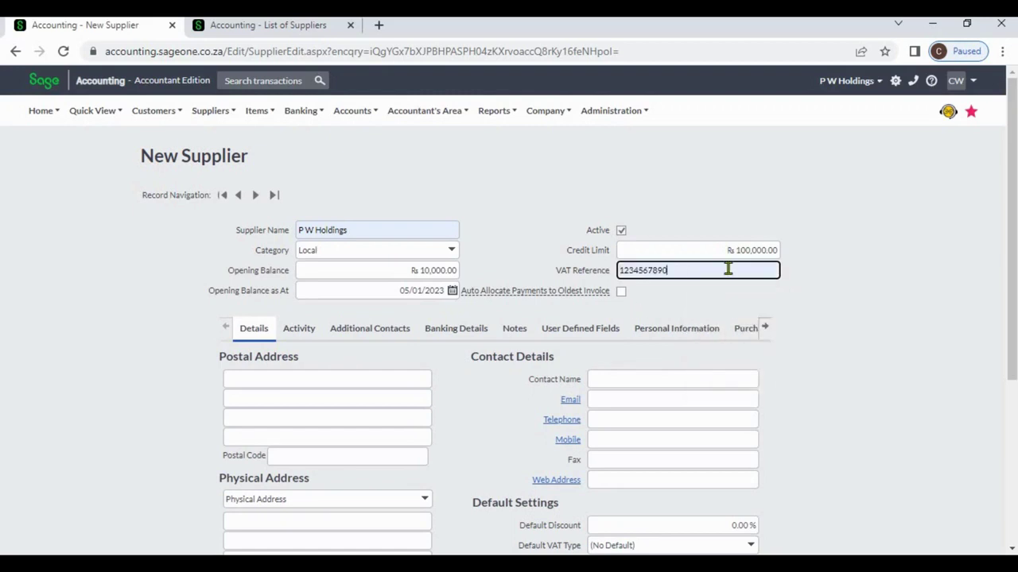
pyautogui.click(896, 288)
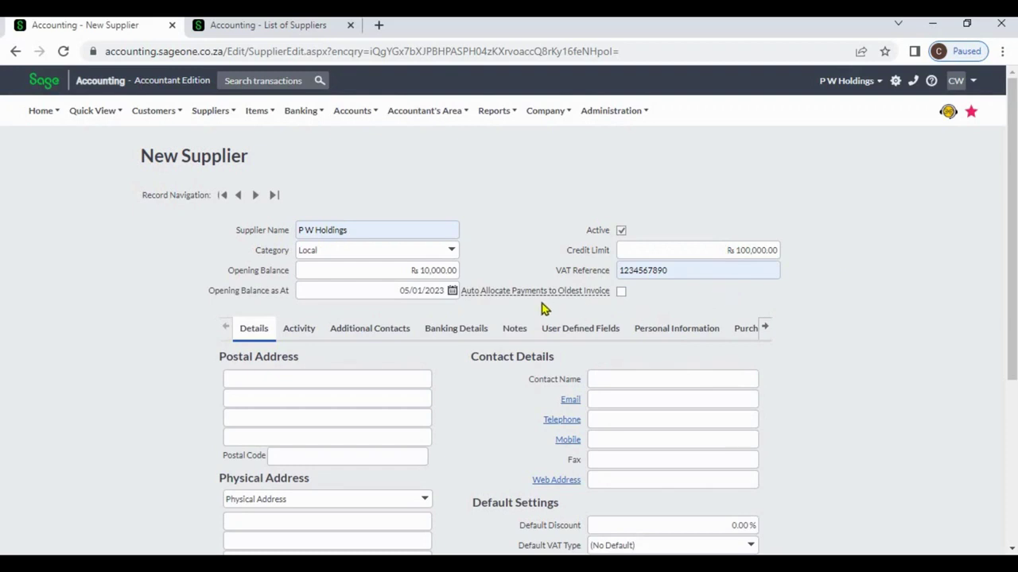
pyautogui.moveTo(535, 291)
pyautogui.moveTo(589, 294)
# Step: Autofill the postal address and contact details from a saved entry, leaving web address empty
pyautogui.scroll(-3, 509, 310)
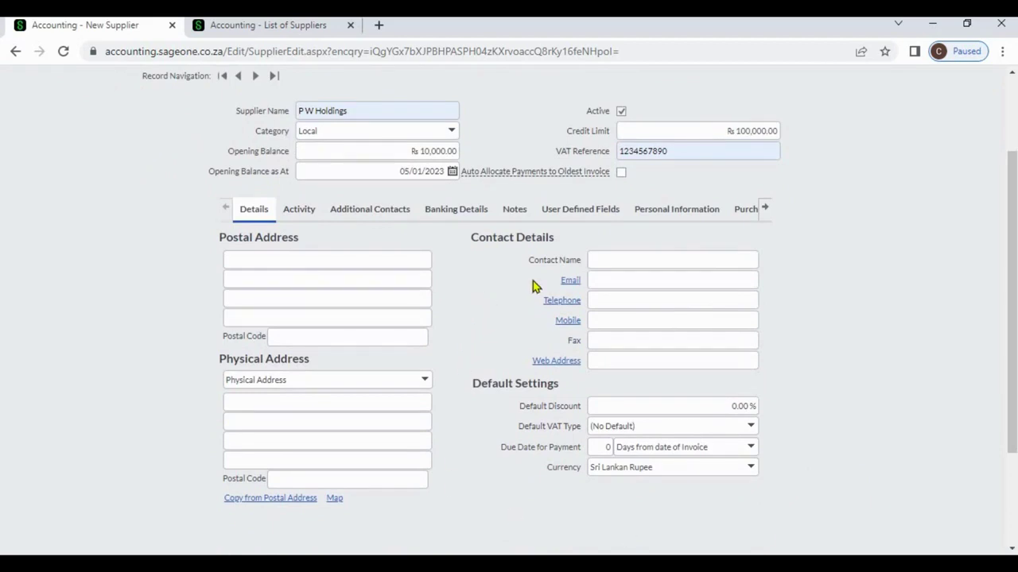
pyautogui.click(399, 262)
pyautogui.click(409, 295)
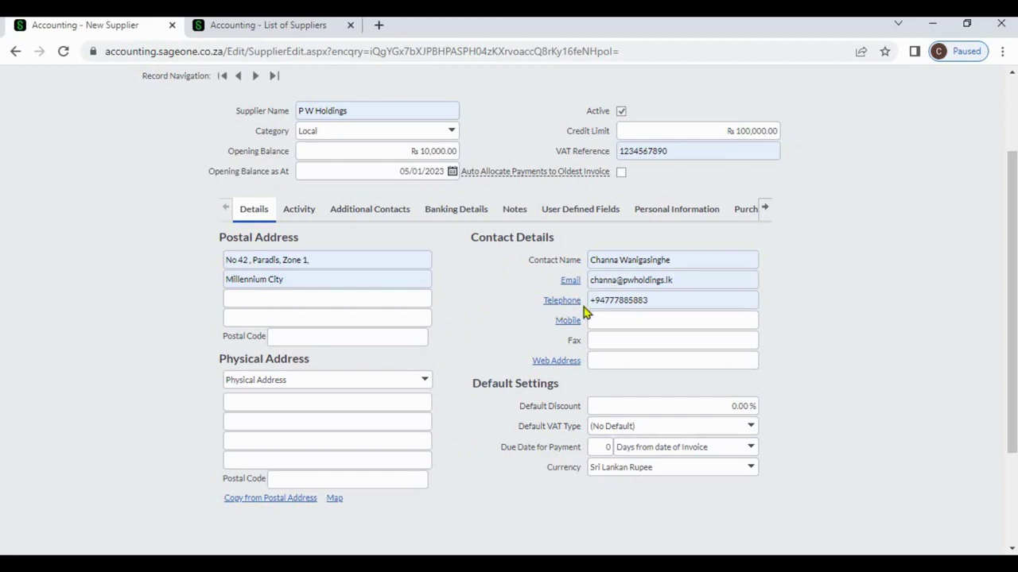
pyautogui.click(601, 361)
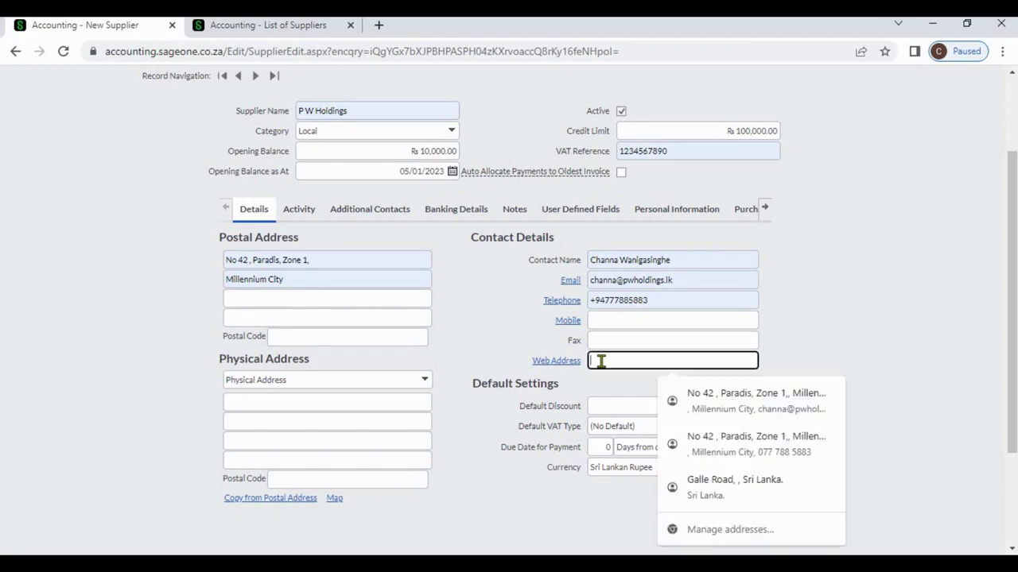
pyautogui.click(829, 345)
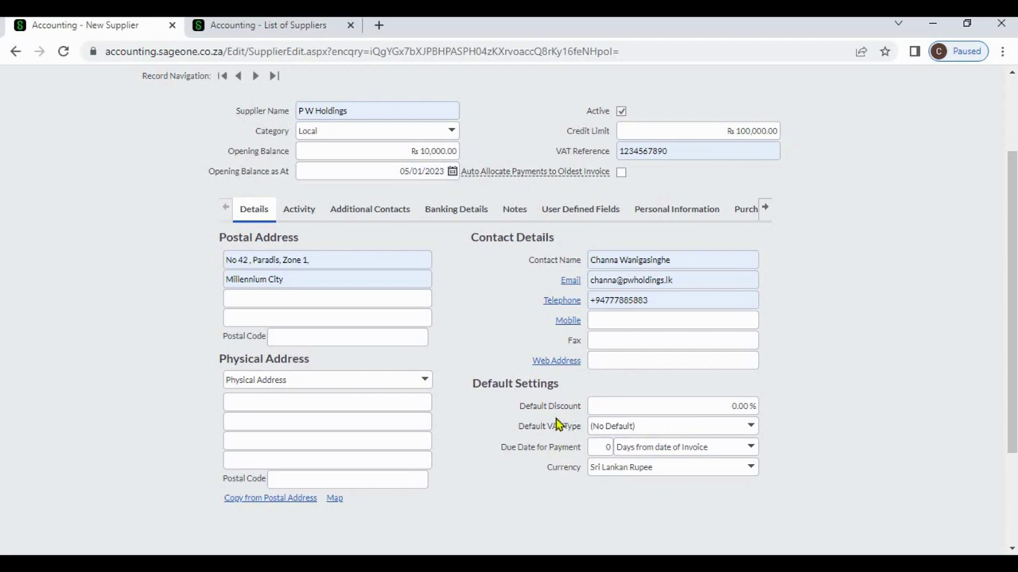
# Step: Enter 25 as the Default Discount percentage for P W Holdings
pyautogui.click(708, 407)
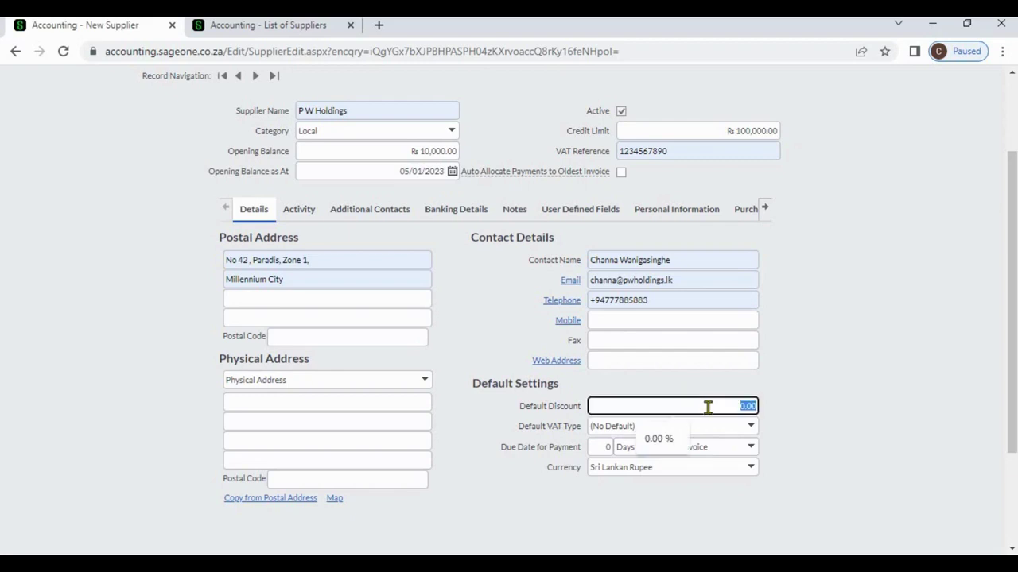
pyautogui.write('25')
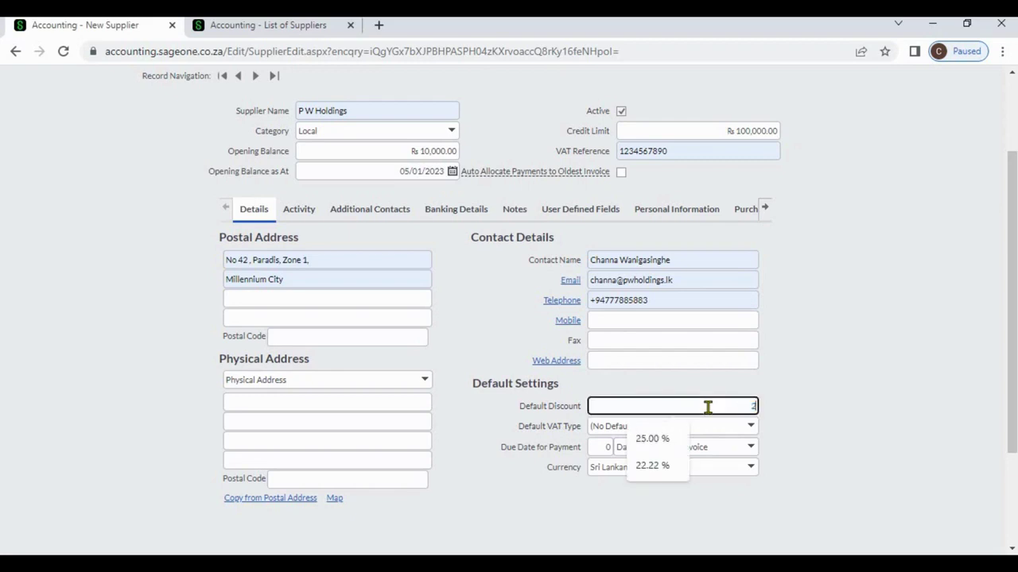
pyautogui.click(803, 405)
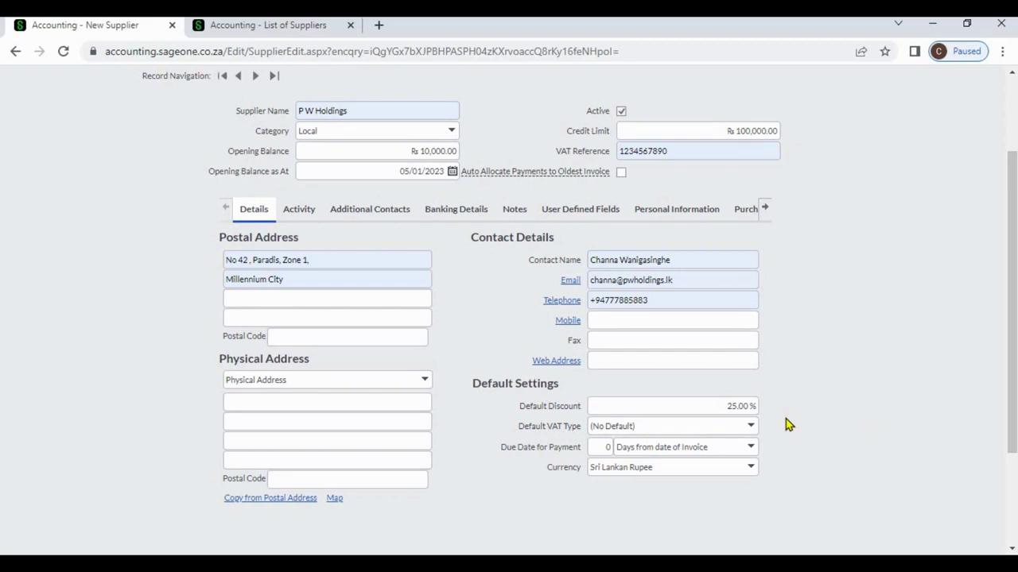
# Step: View supplier Sage's edit page from the supplier list, then return to the New Supplier form
pyautogui.click(233, 27)
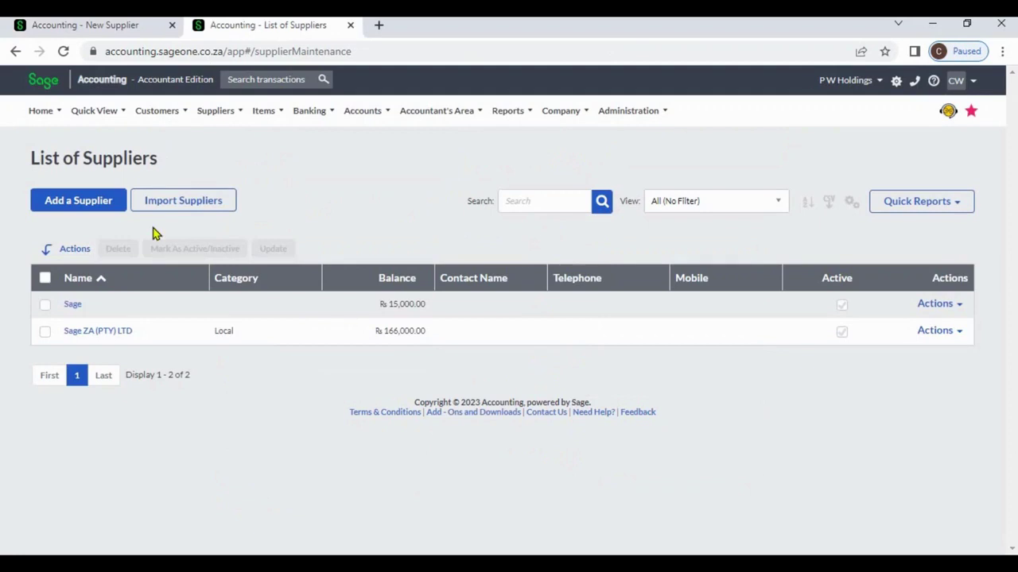
pyautogui.click(72, 307)
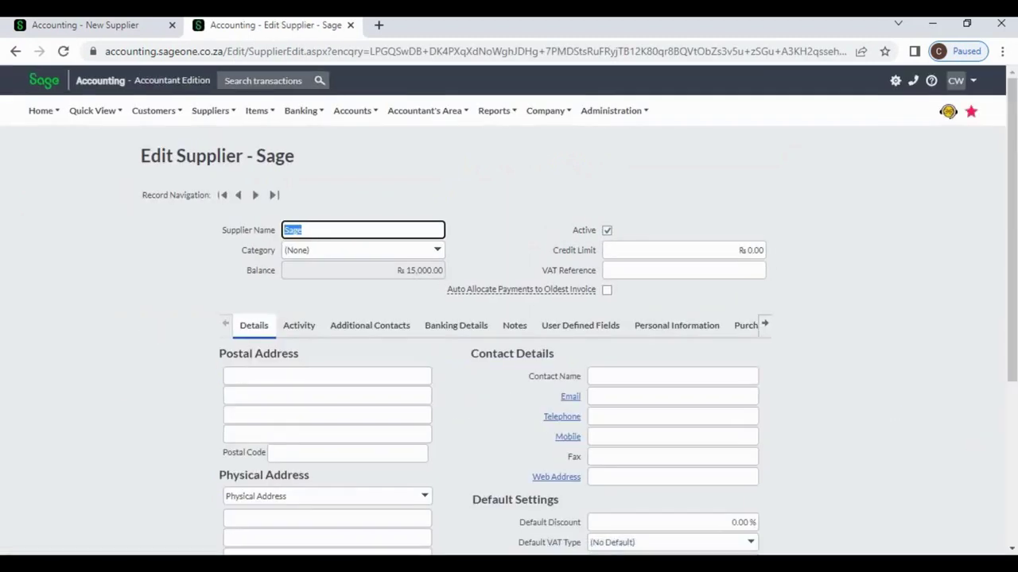
pyautogui.scroll(-3, 1012, 472)
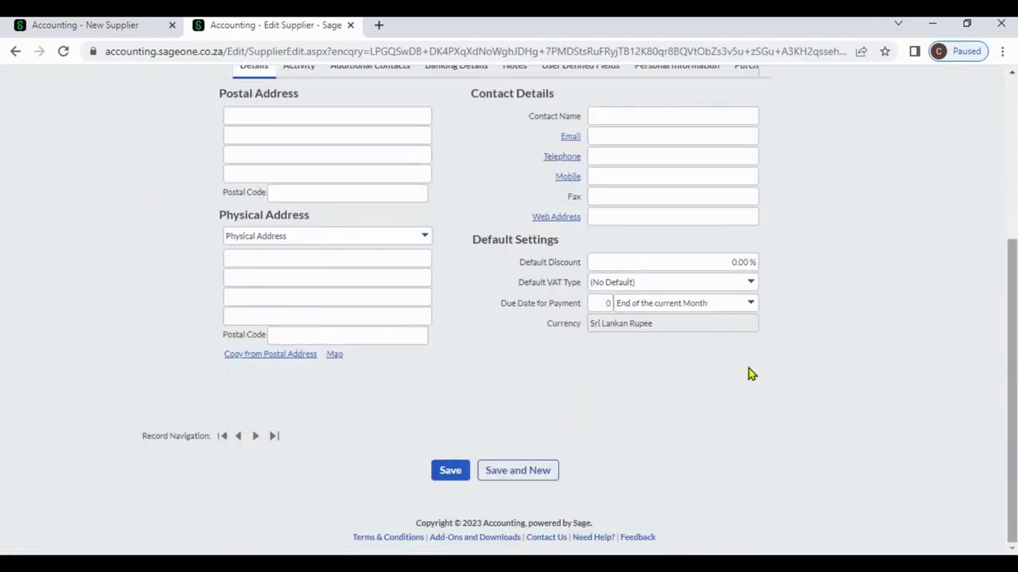
pyautogui.click(137, 28)
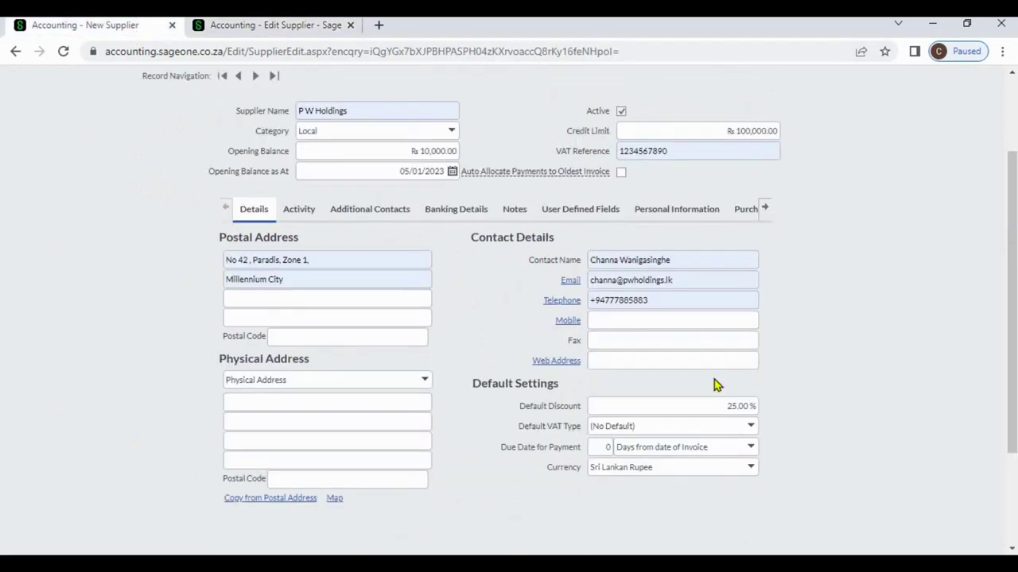
# Step: Set the default VAT type to Standard Rate (15.00%) and payment due to 30 days
pyautogui.click(751, 429)
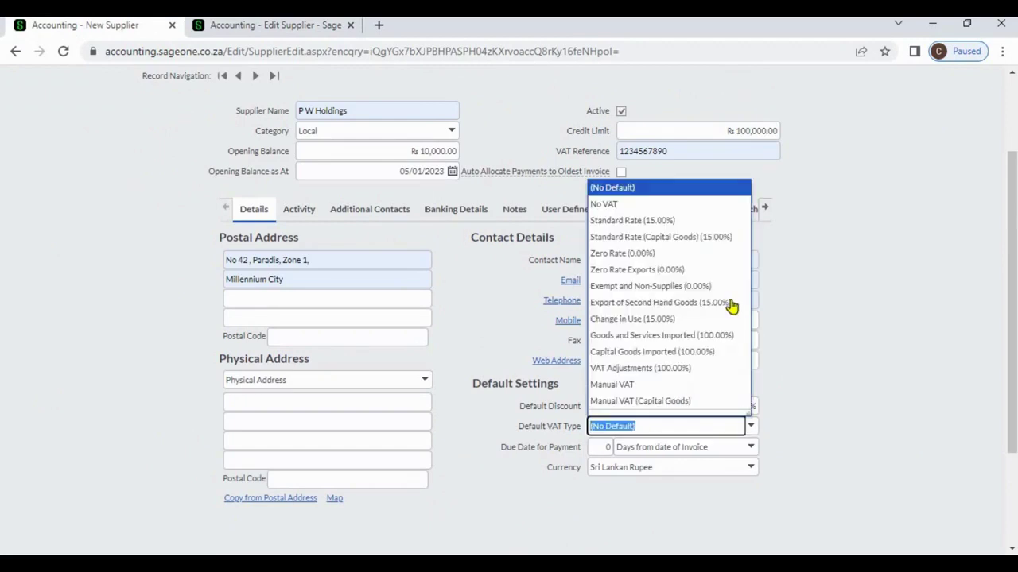
pyautogui.click(710, 221)
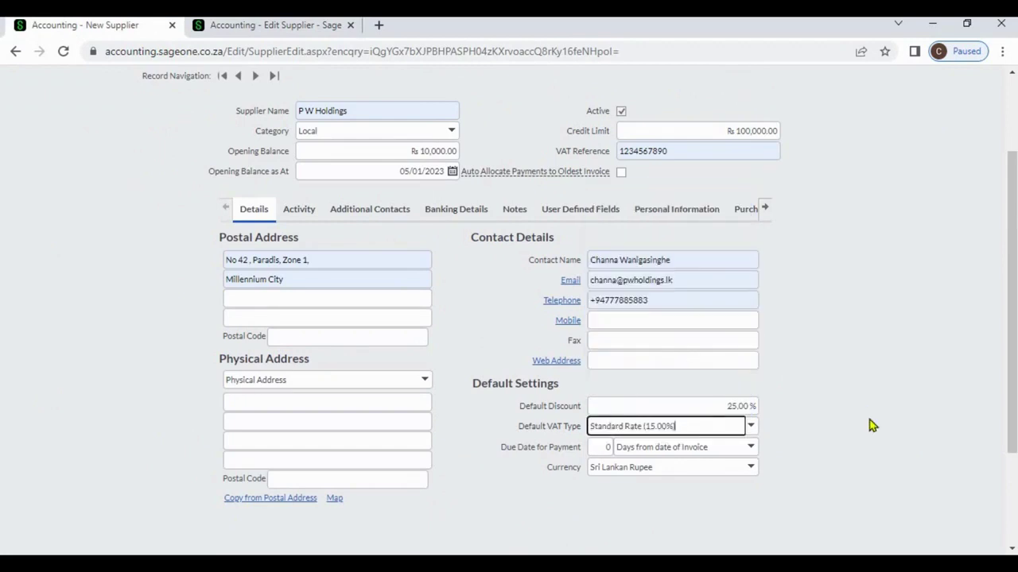
pyautogui.click(872, 426)
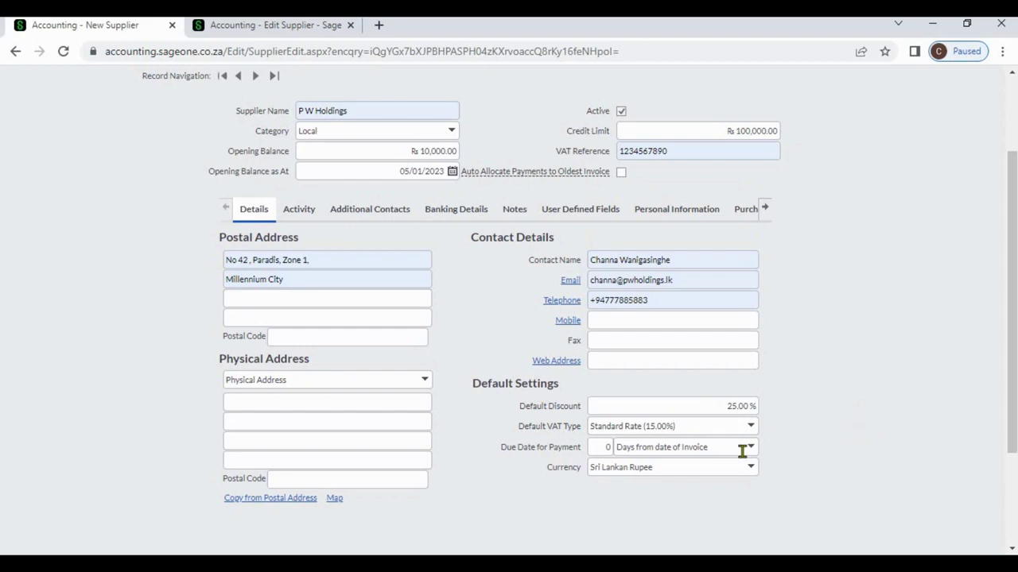
pyautogui.click(599, 449)
pyautogui.write('3')
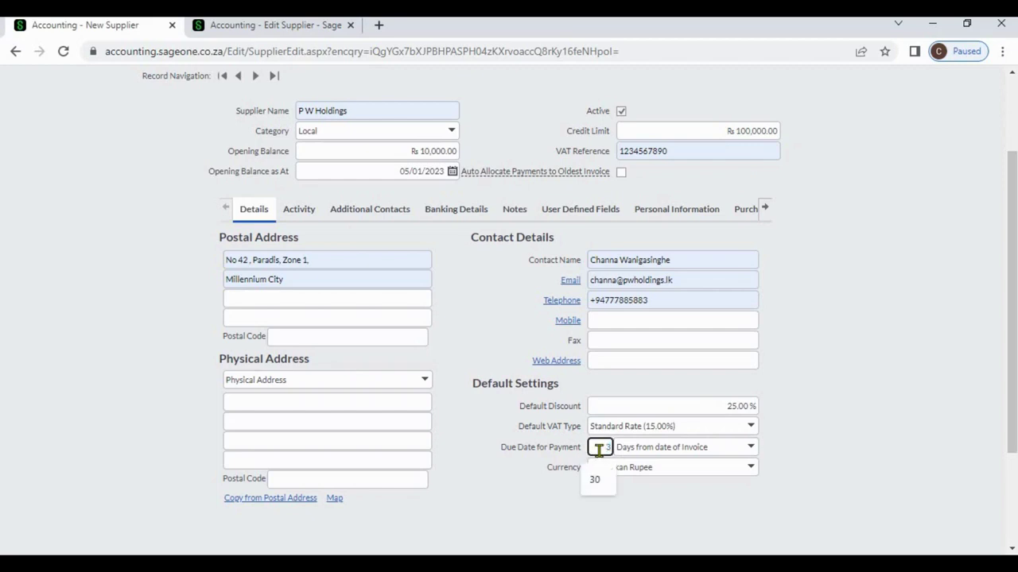
pyautogui.write('0')
pyautogui.click(822, 459)
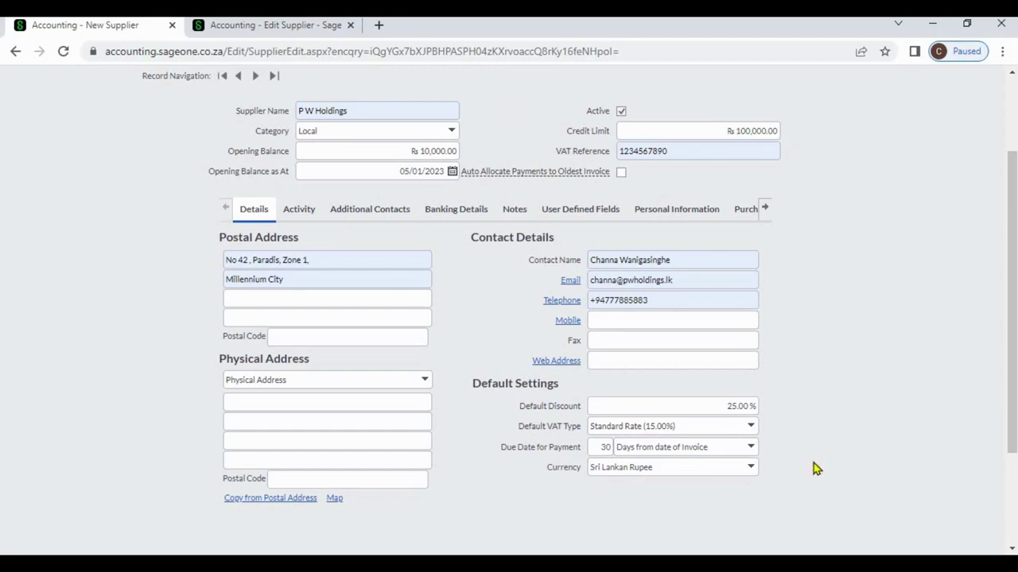
# Step: Change the supplier's currency to British Pound Sterling
pyautogui.click(751, 469)
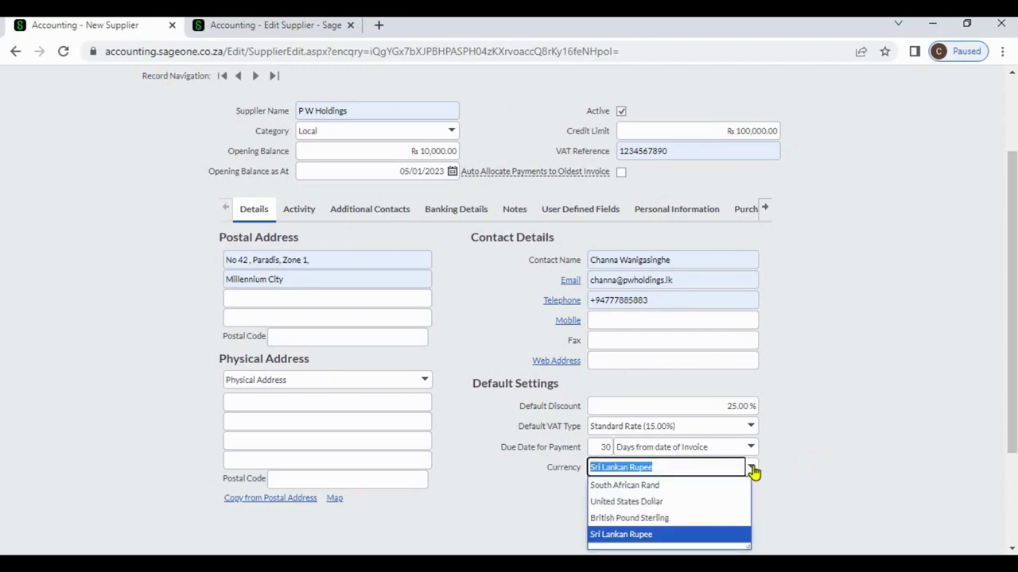
pyautogui.click(703, 518)
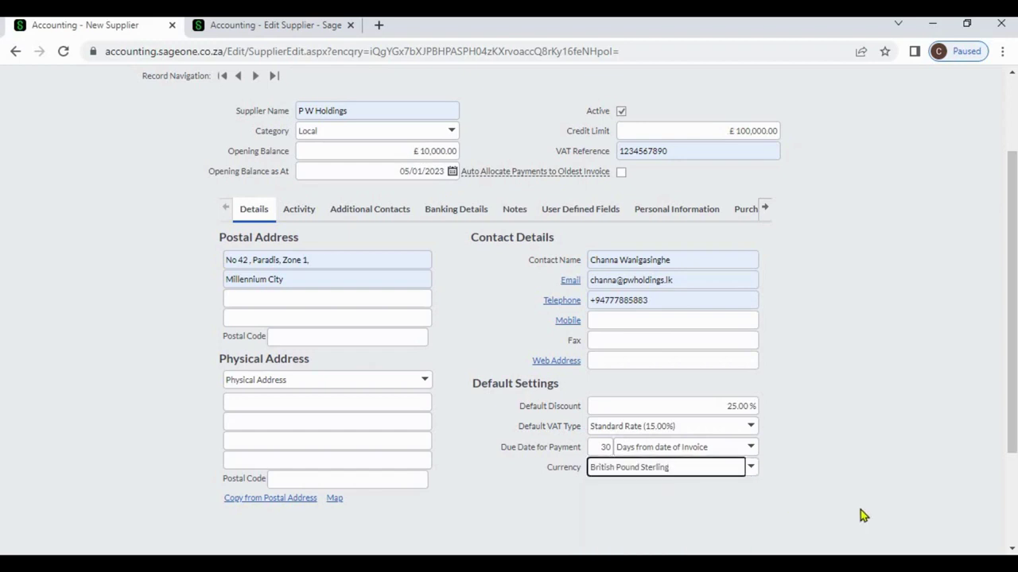
pyautogui.click(1012, 551)
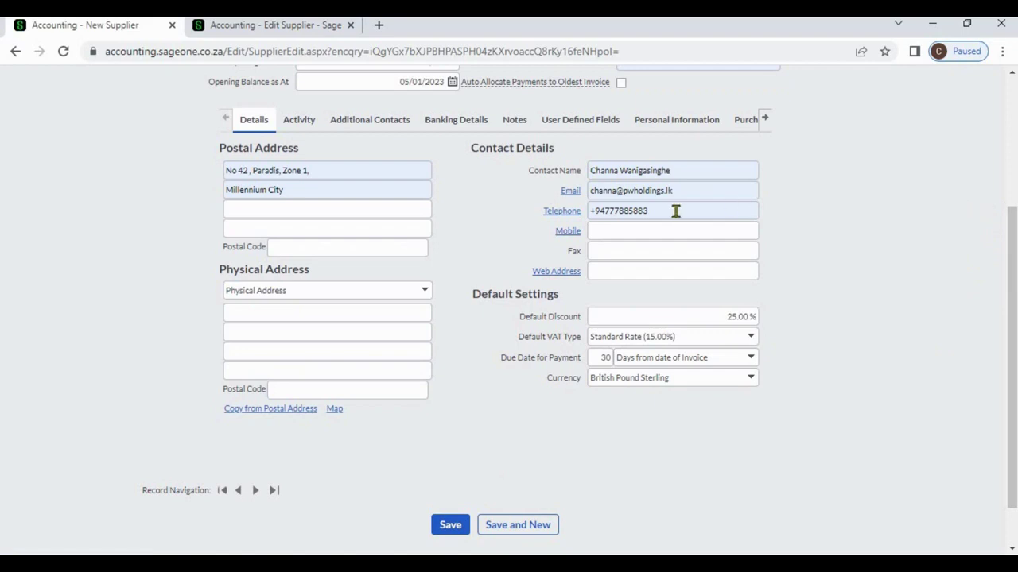
# Step: On the Additional Contacts tab, step through the first row's columns from name to email
pyautogui.click(382, 127)
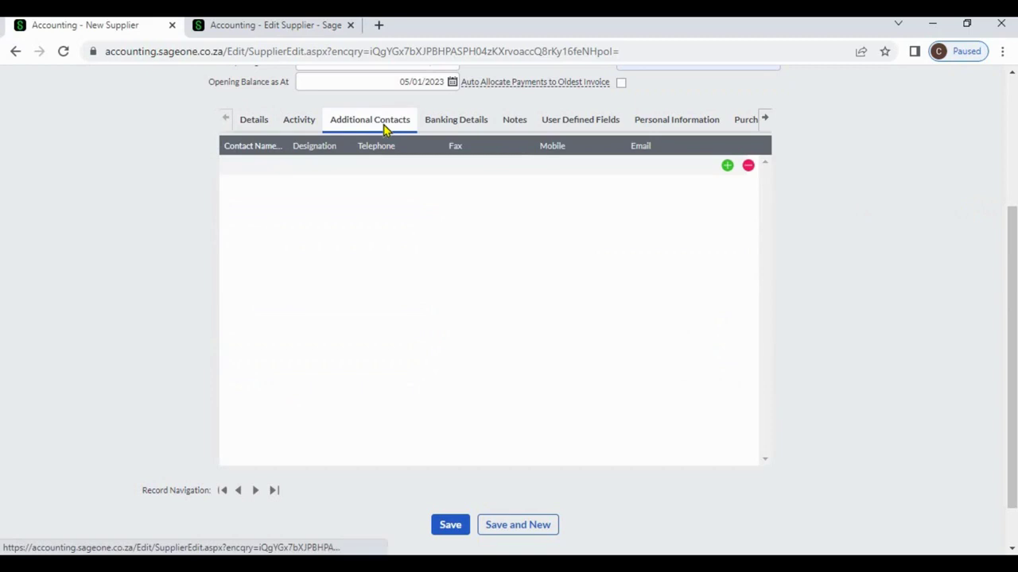
pyautogui.click(249, 165)
pyautogui.click(318, 171)
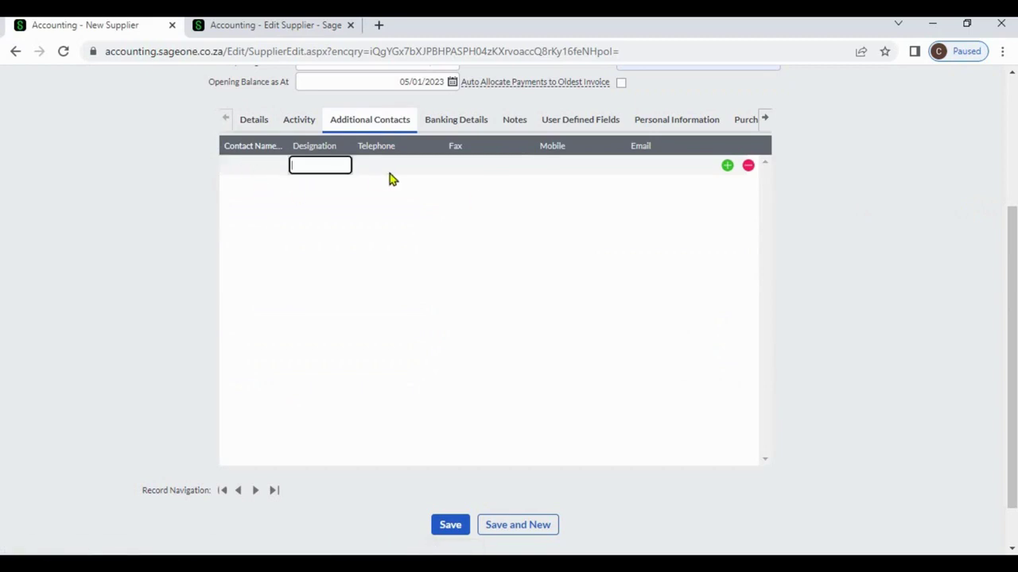
pyautogui.click(389, 173)
pyautogui.click(524, 167)
pyautogui.click(616, 172)
pyautogui.click(653, 173)
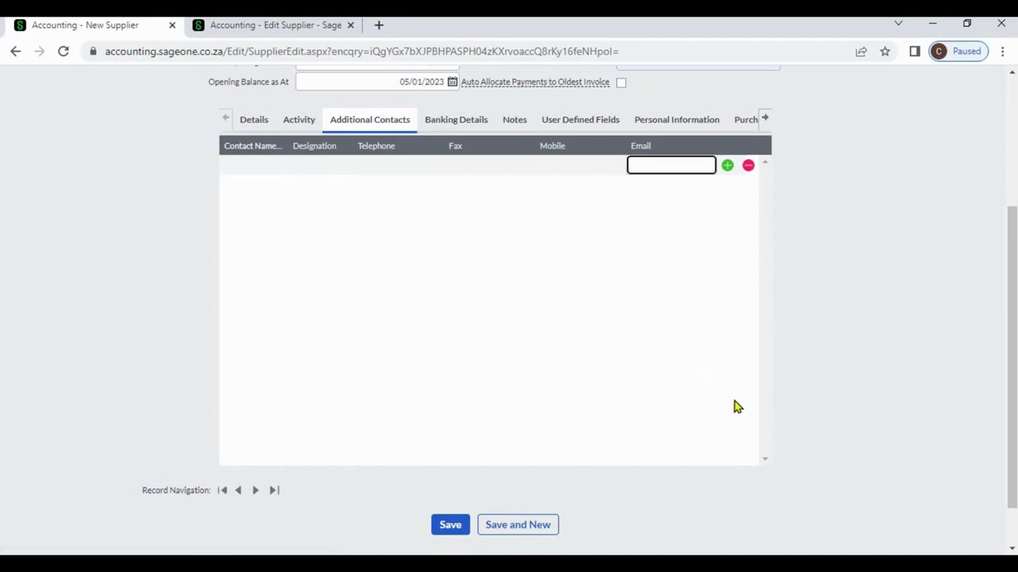
# Step: Add three extra contact rows, then remove two of them
pyautogui.click(727, 167)
pyautogui.click(727, 186)
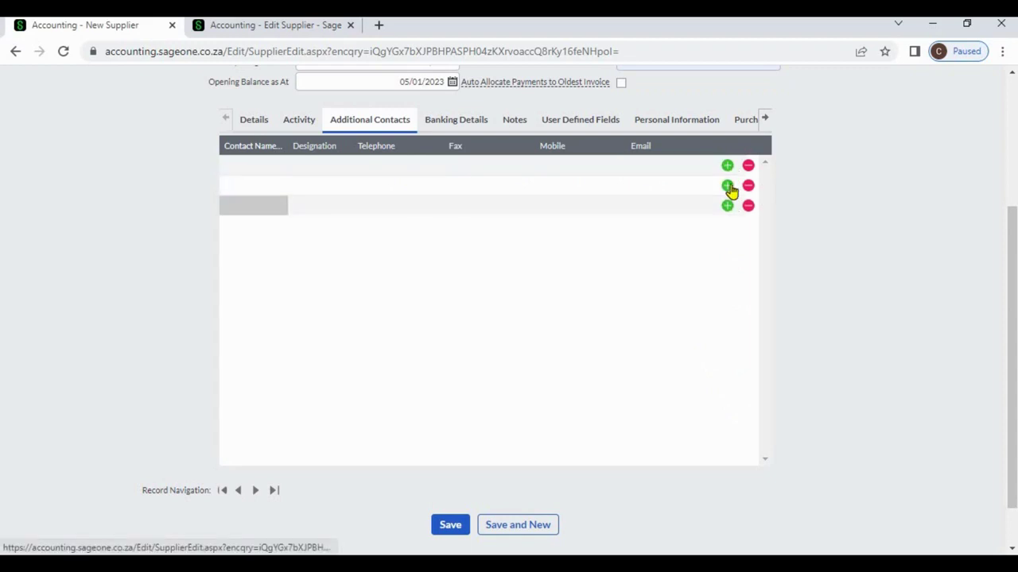
pyautogui.click(729, 188)
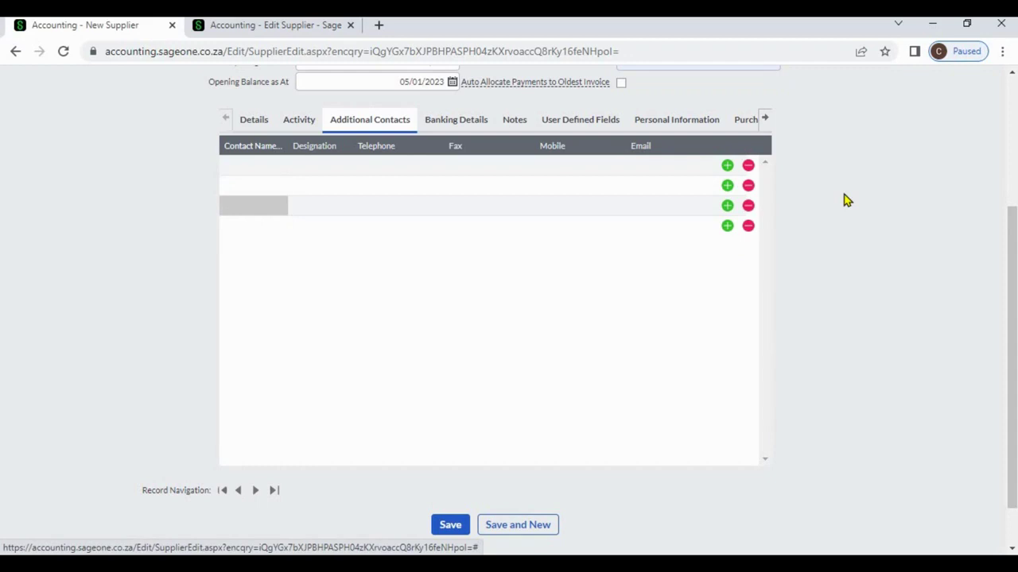
pyautogui.click(748, 186)
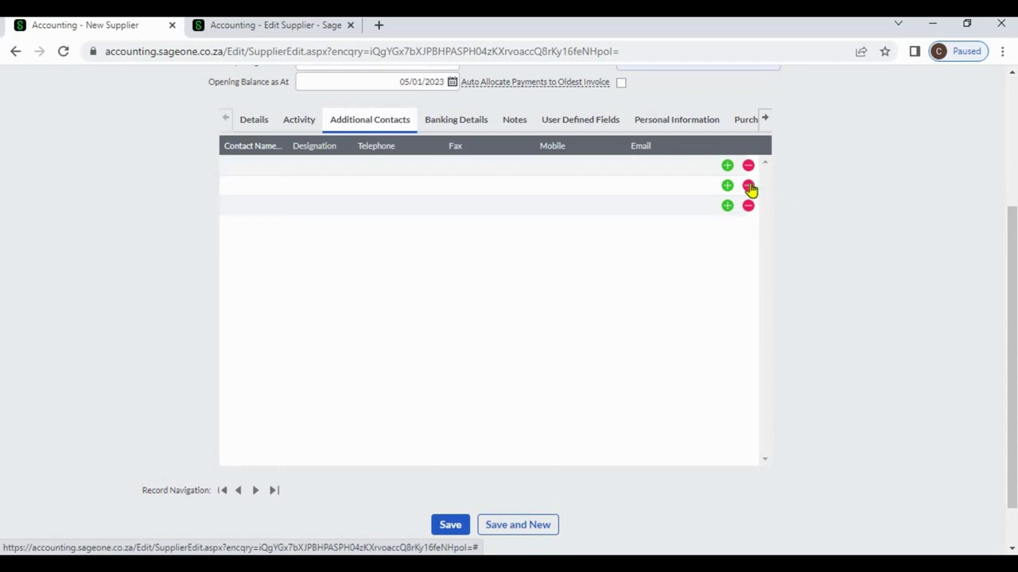
pyautogui.click(748, 187)
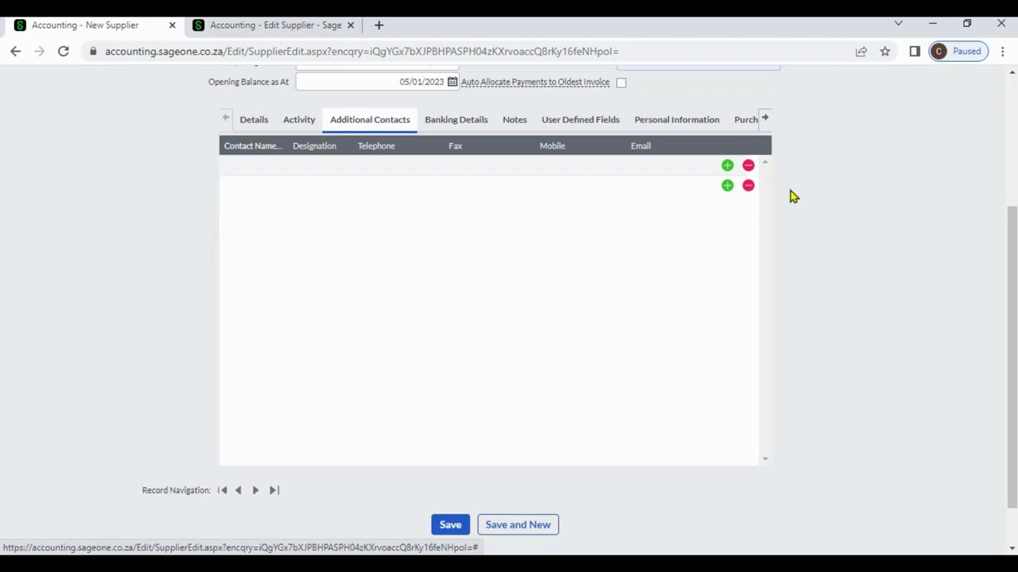
# Step: Fill the first contact row with the contact's name, telephone number and e-mail address
pyautogui.click(271, 167)
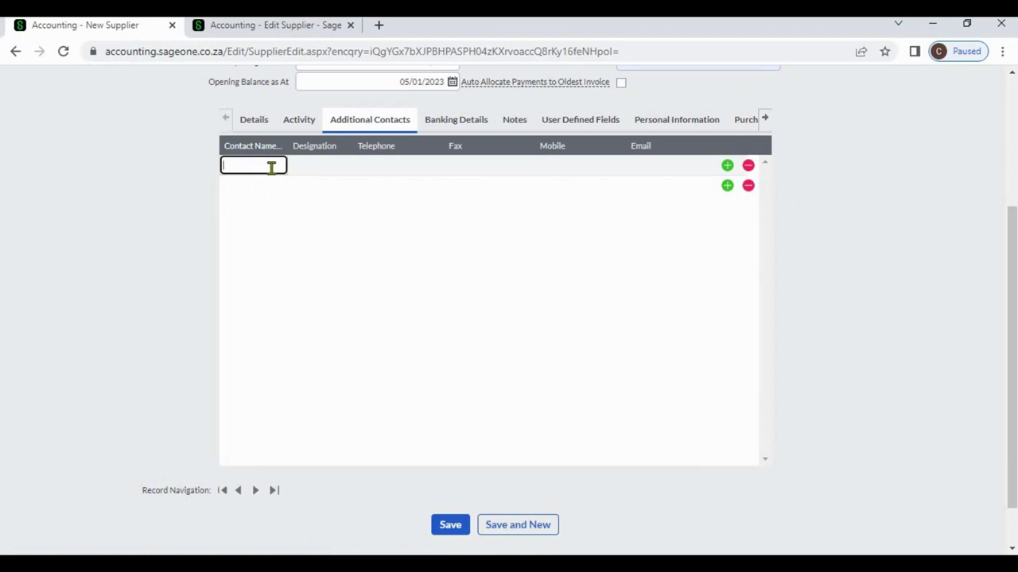
pyautogui.write('Channa')
pyautogui.press('Tab')
pyautogui.press('Tab')
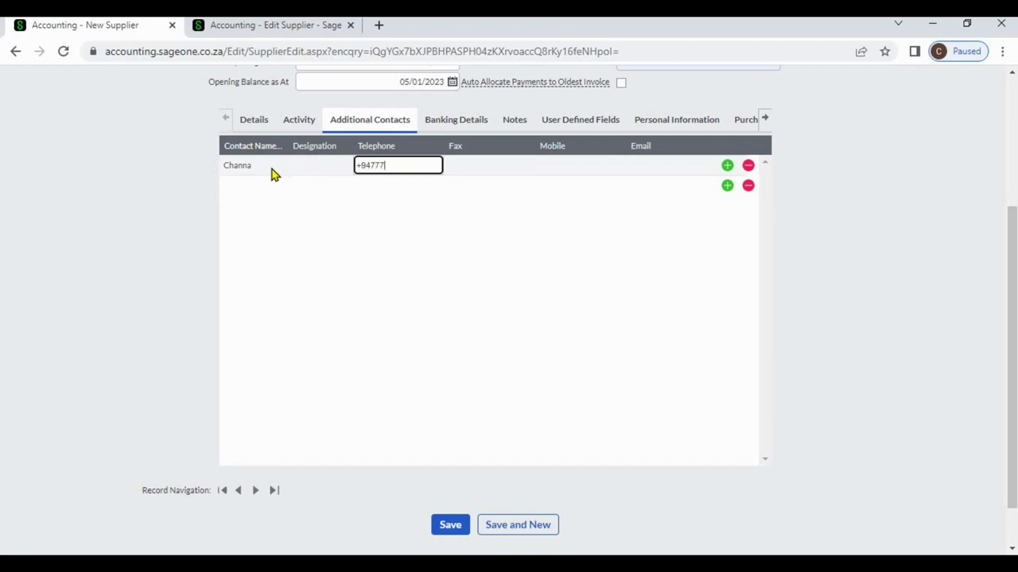
pyautogui.press('Tab')
pyautogui.press('Tab')
pyautogui.press('Tab')
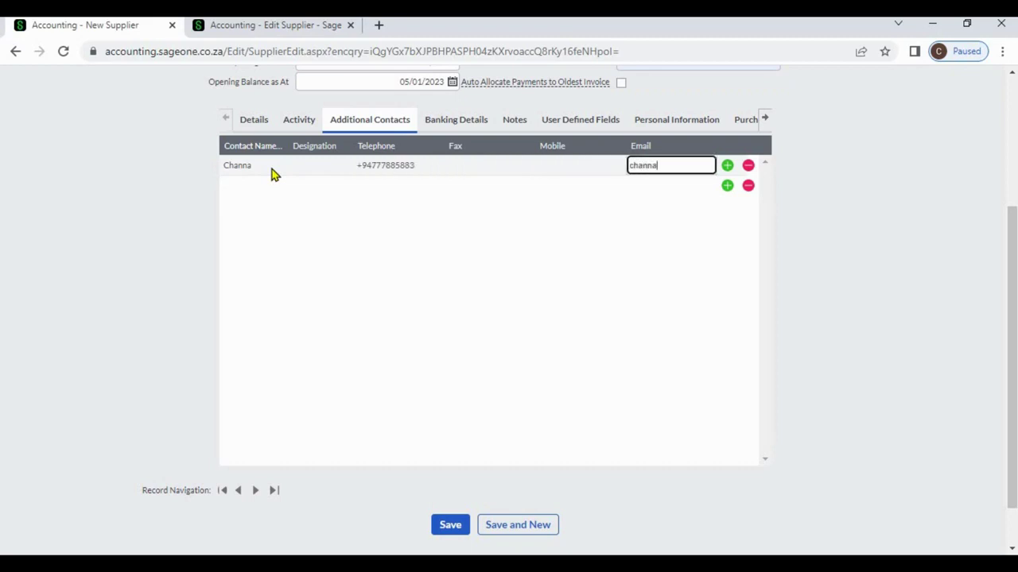
# Step: Review the Banking Details tab, checking account holder and Account Type options without changes
pyautogui.click(448, 127)
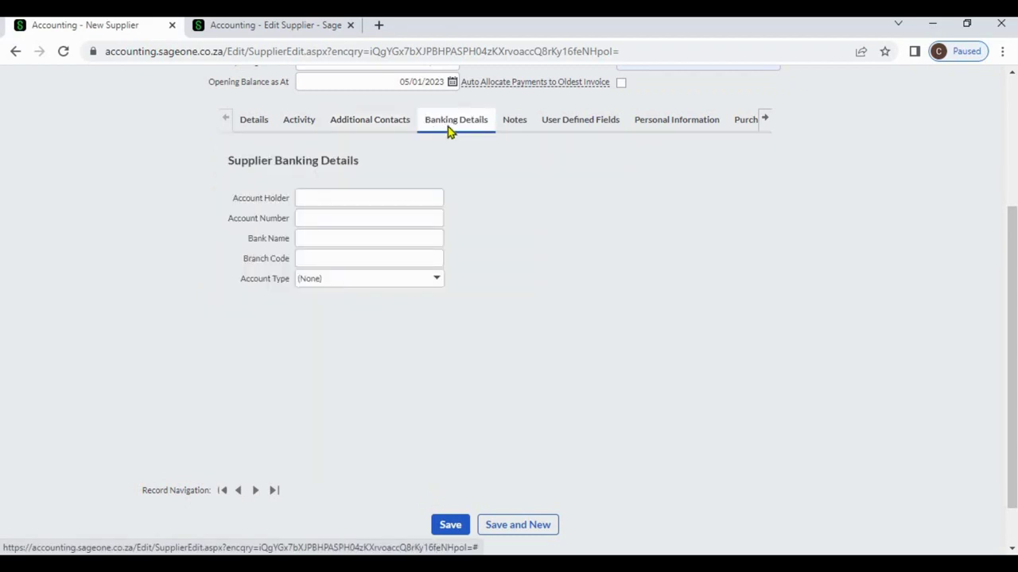
pyautogui.click(404, 193)
pyautogui.click(514, 206)
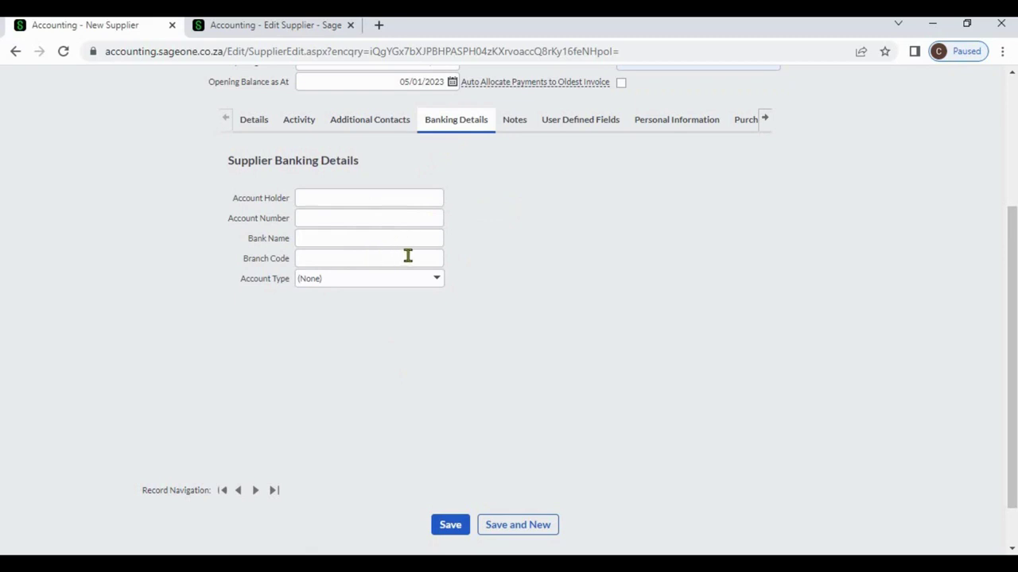
pyautogui.click(435, 281)
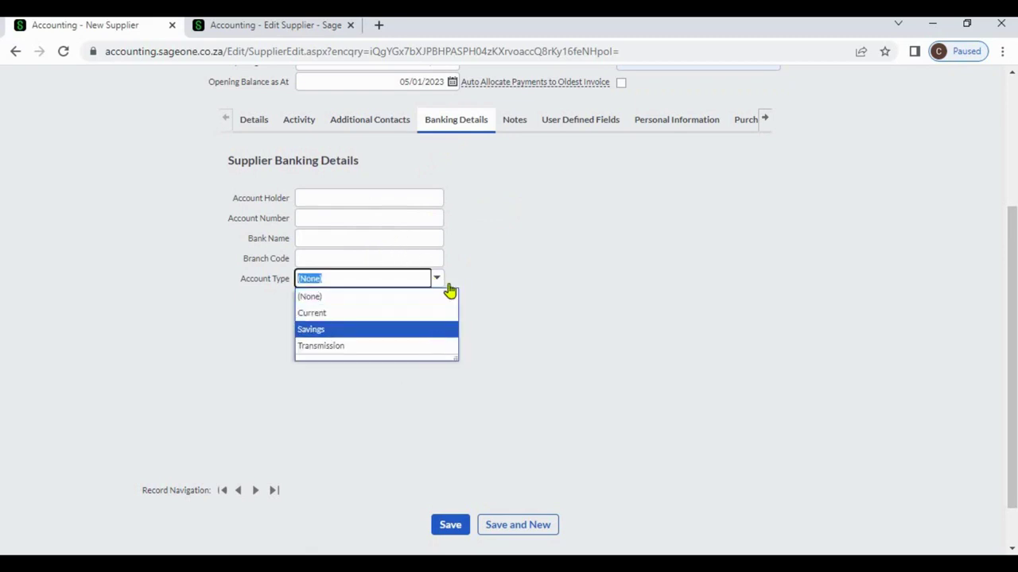
pyautogui.click(498, 236)
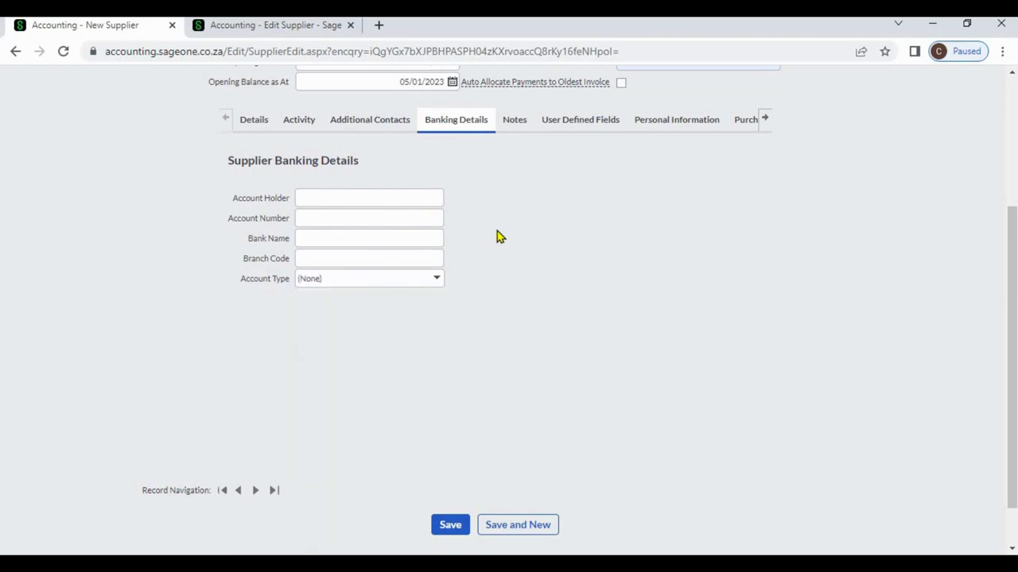
# Step: Open the Notes tab and click into the note's Action Date and Subject
pyautogui.click(514, 126)
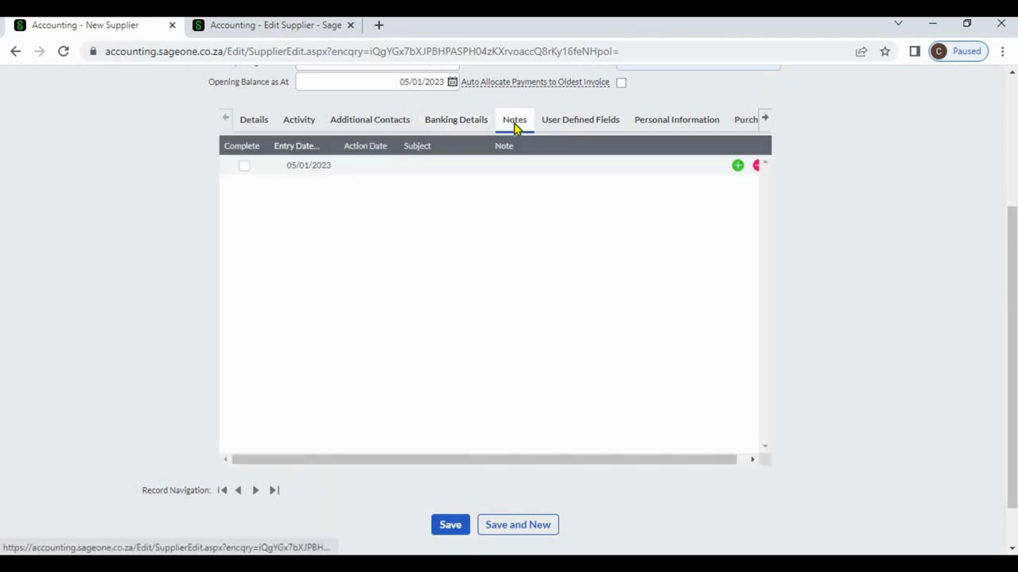
pyautogui.click(384, 166)
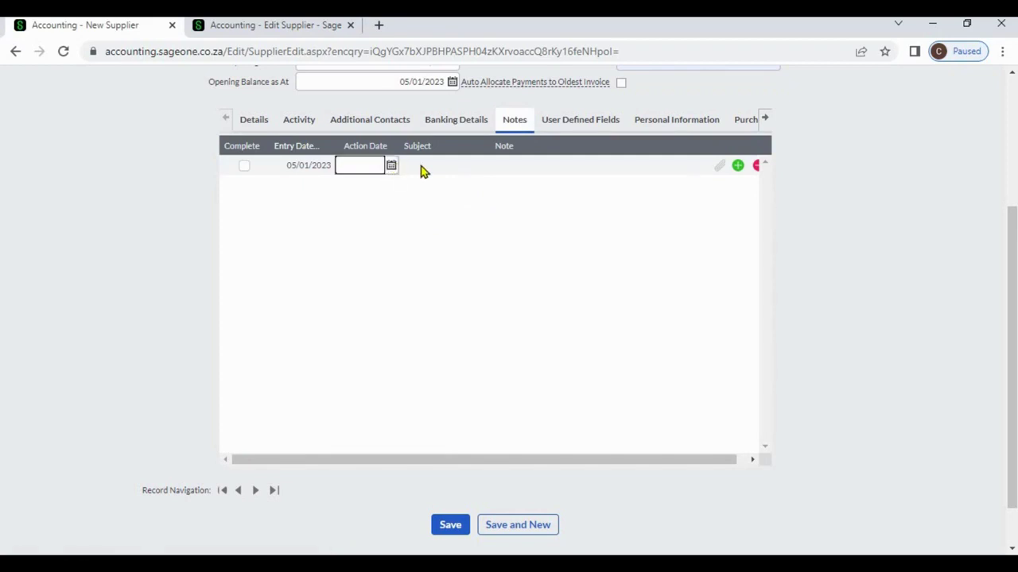
pyautogui.click(419, 165)
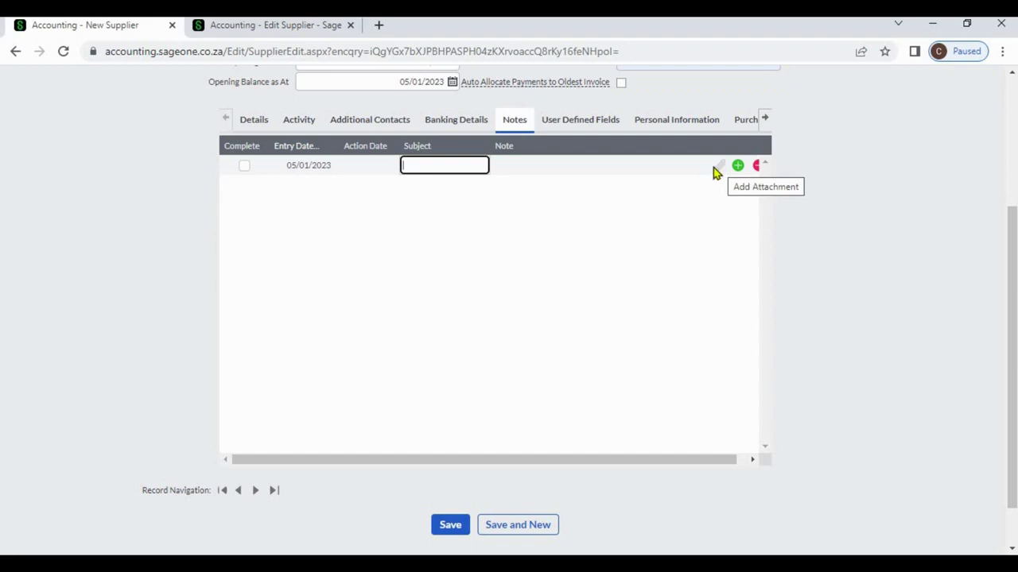
# Step: Enter Business Registration Number 12345 under User Defined Fields, then switch to the Edit Supplier - Sage page
pyautogui.click(601, 127)
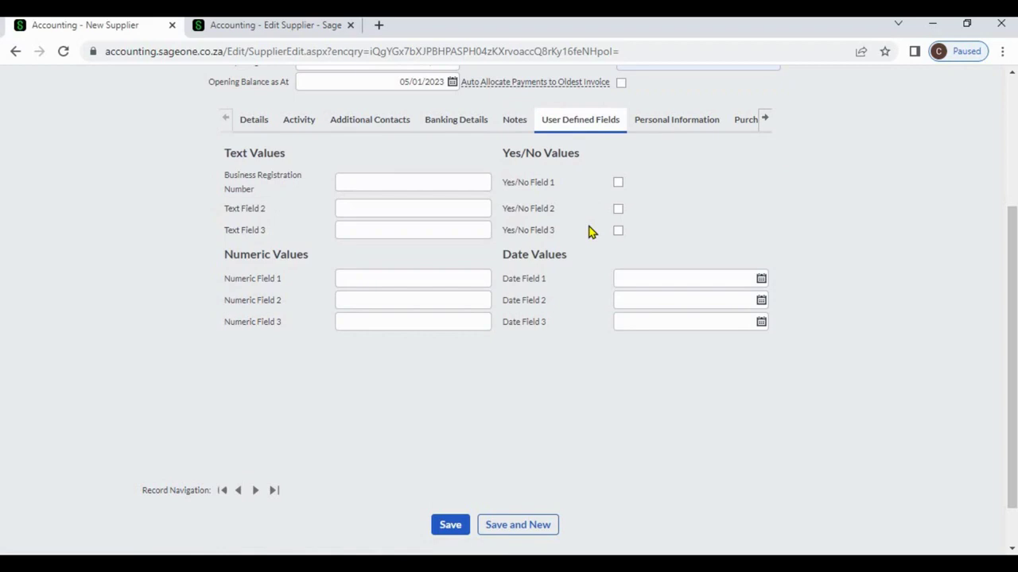
pyautogui.click(451, 184)
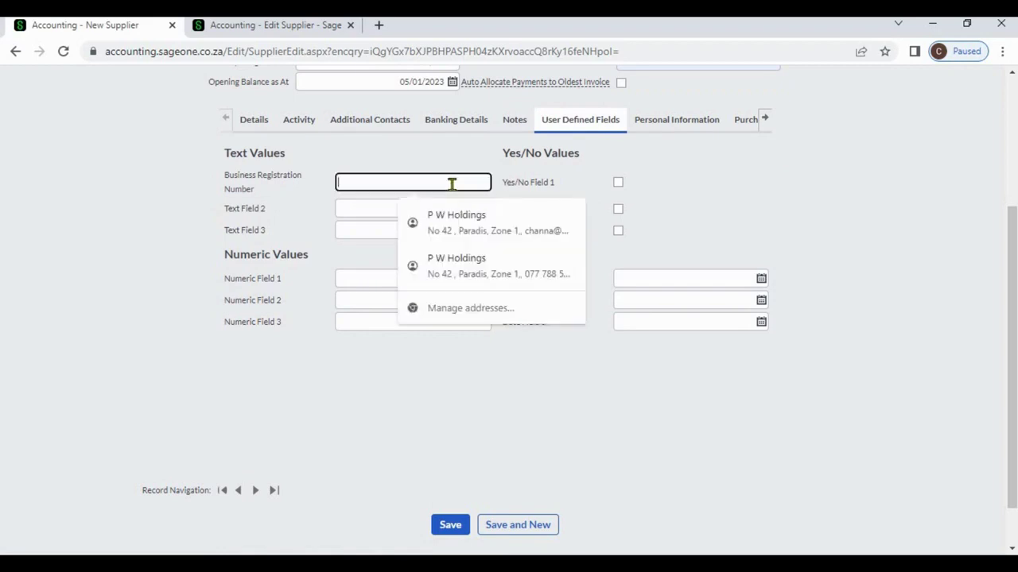
pyautogui.write('12')
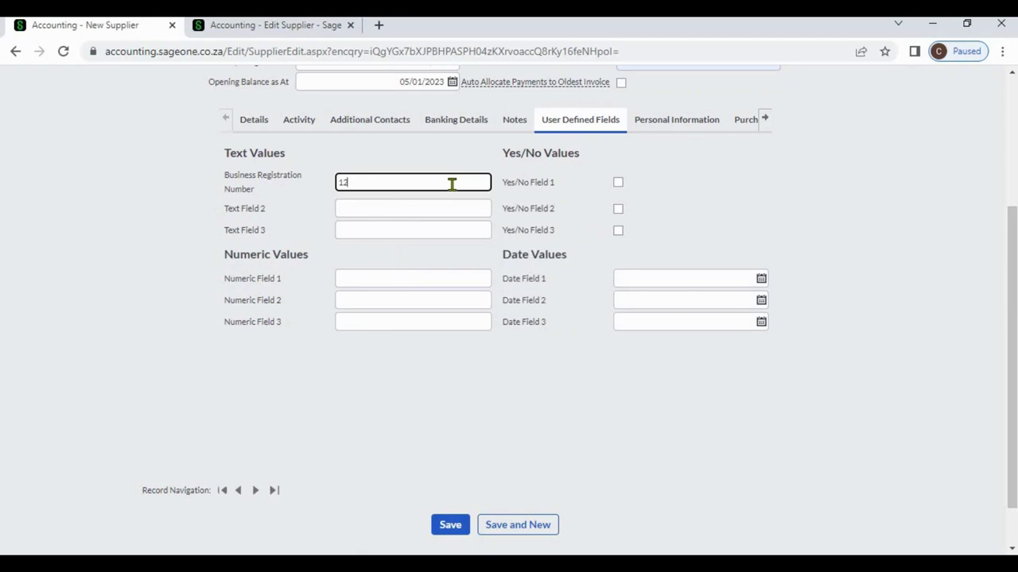
pyautogui.write('345')
pyautogui.click(768, 217)
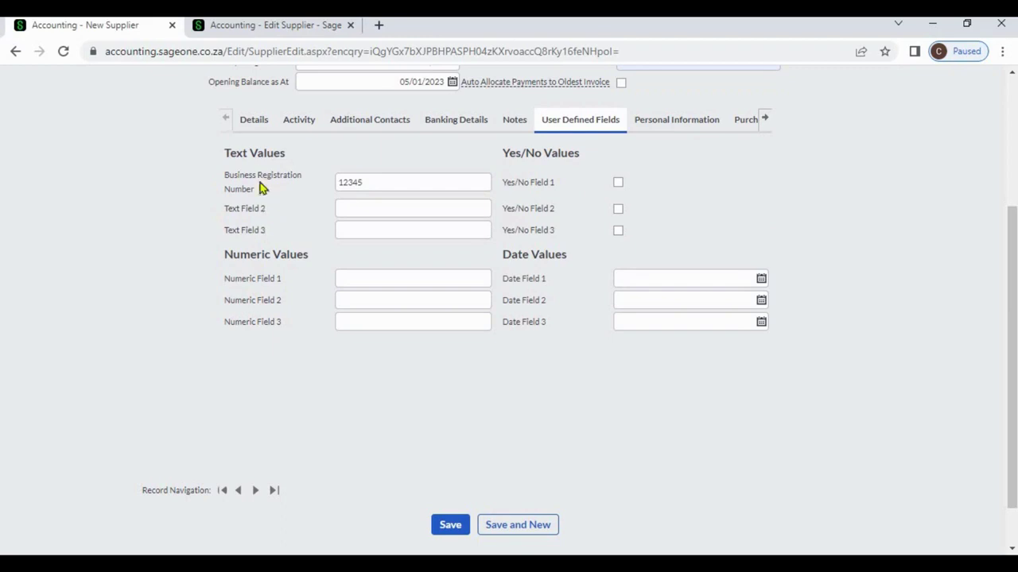
pyautogui.click(250, 35)
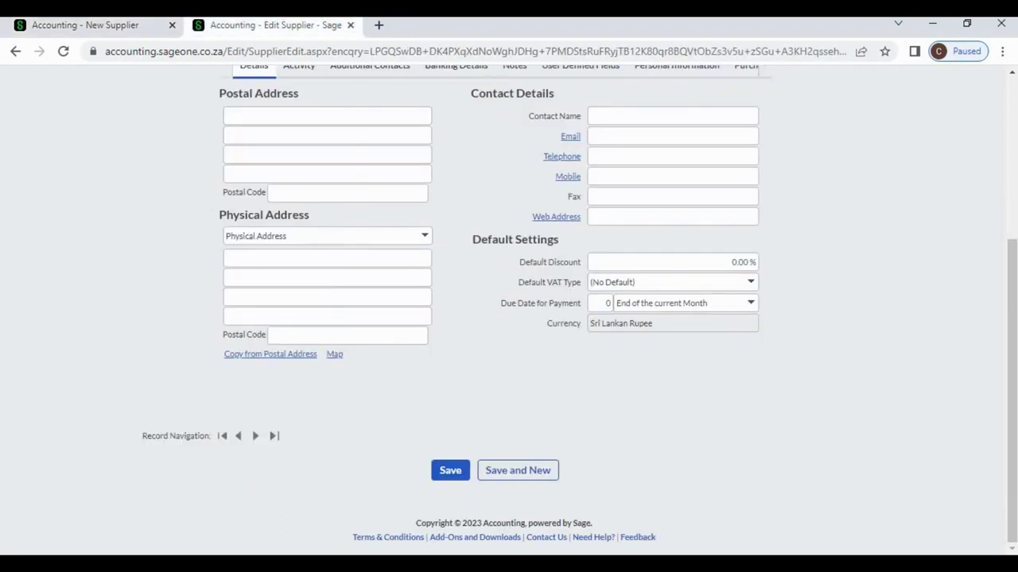
# Step: Find Business Registration Number as Text User Field 1 under Supplier user-defined fields, then return to the new supplier
pyautogui.scroll(4, 803, 129)
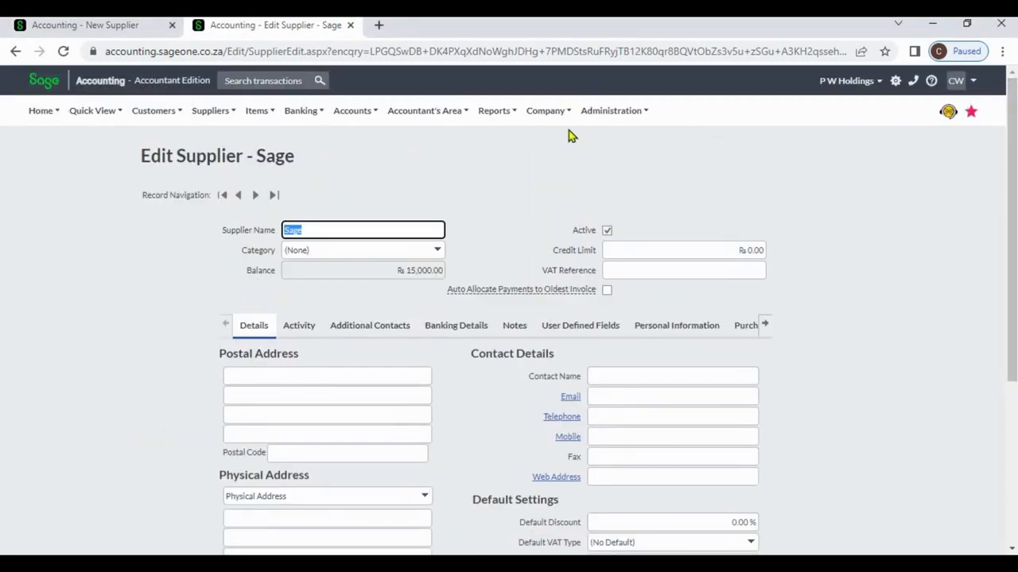
pyautogui.moveTo(556, 114)
pyautogui.click(561, 159)
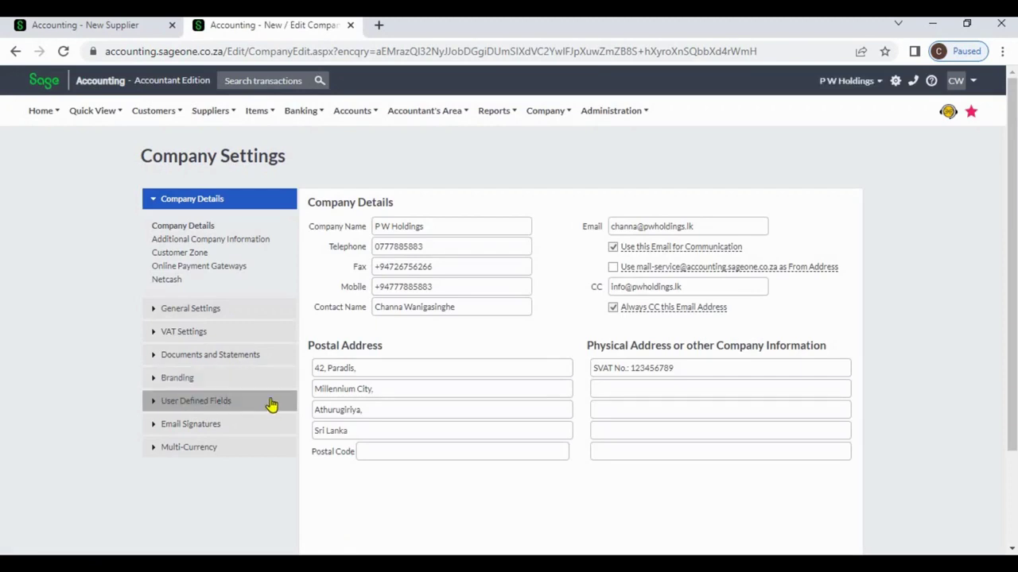
pyautogui.click(272, 403)
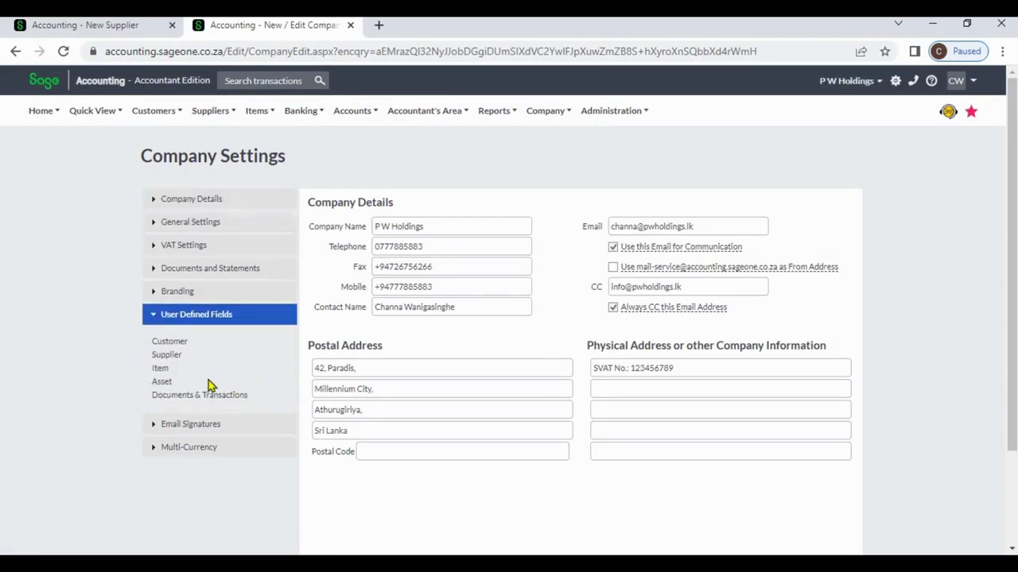
pyautogui.click(168, 357)
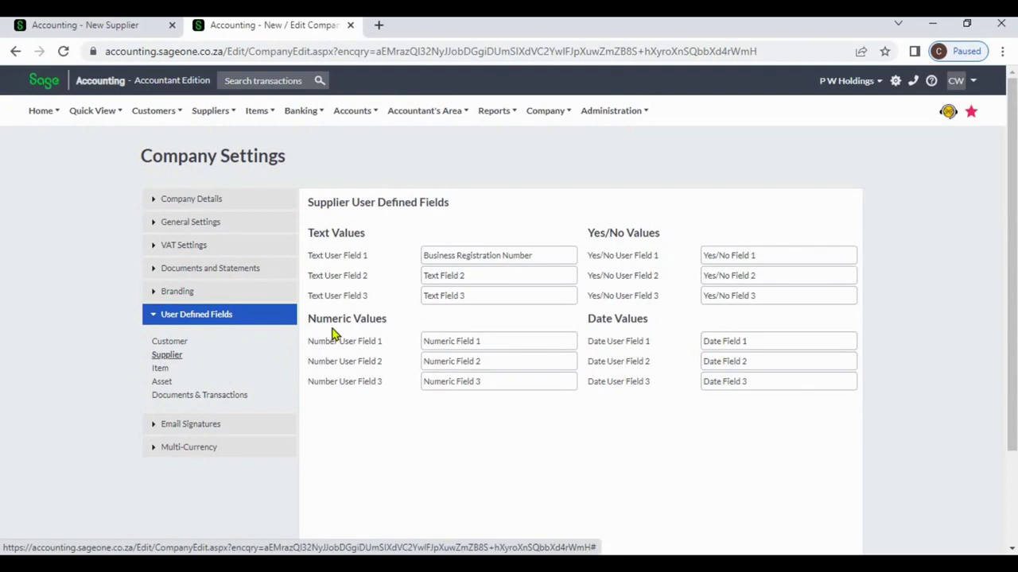
pyautogui.click(544, 275)
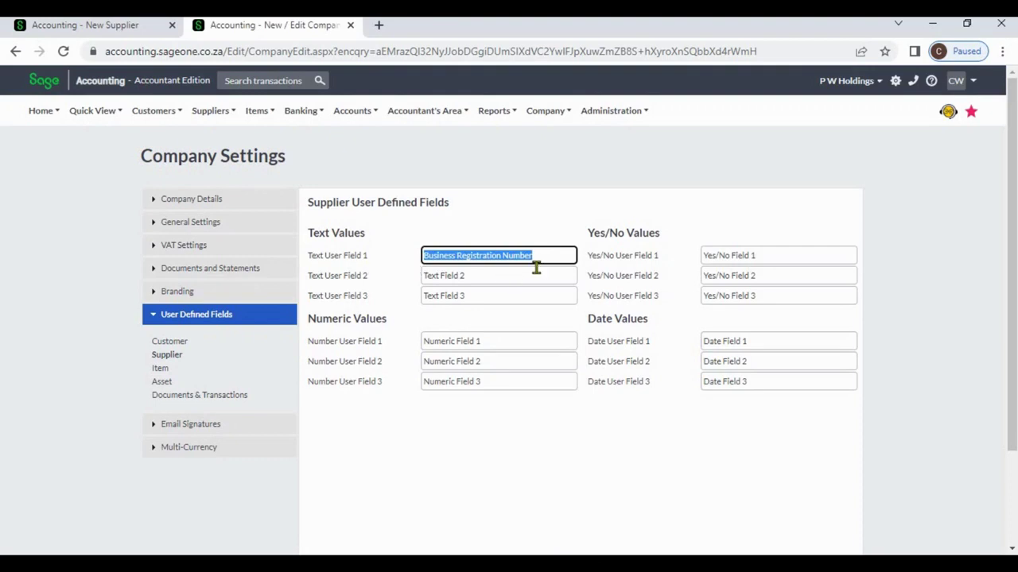
pyautogui.click(119, 27)
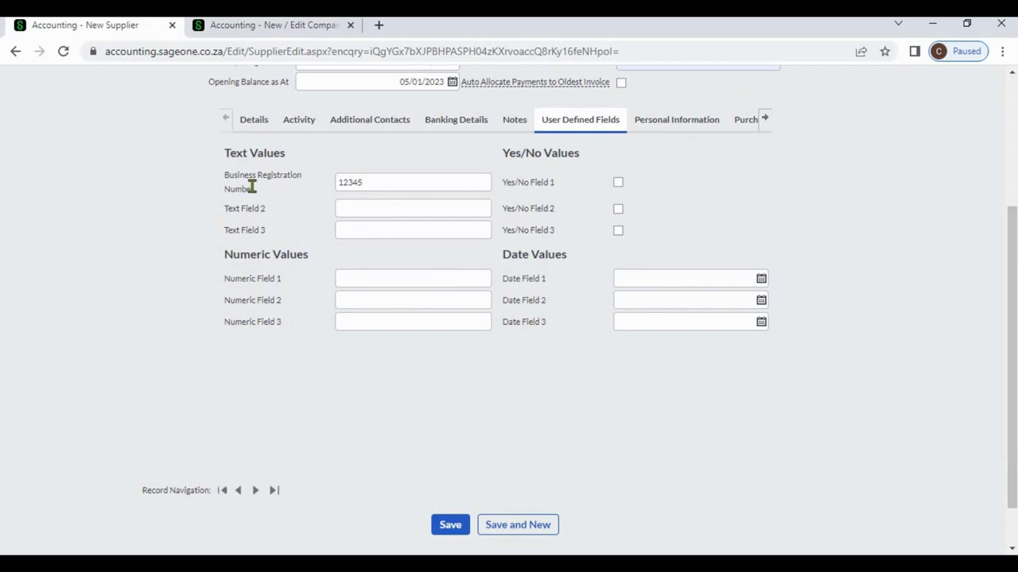
# Step: Check the new supplier's Report Layouts, leaving the Purchase Order layout on Default (Modern)
pyautogui.click(254, 26)
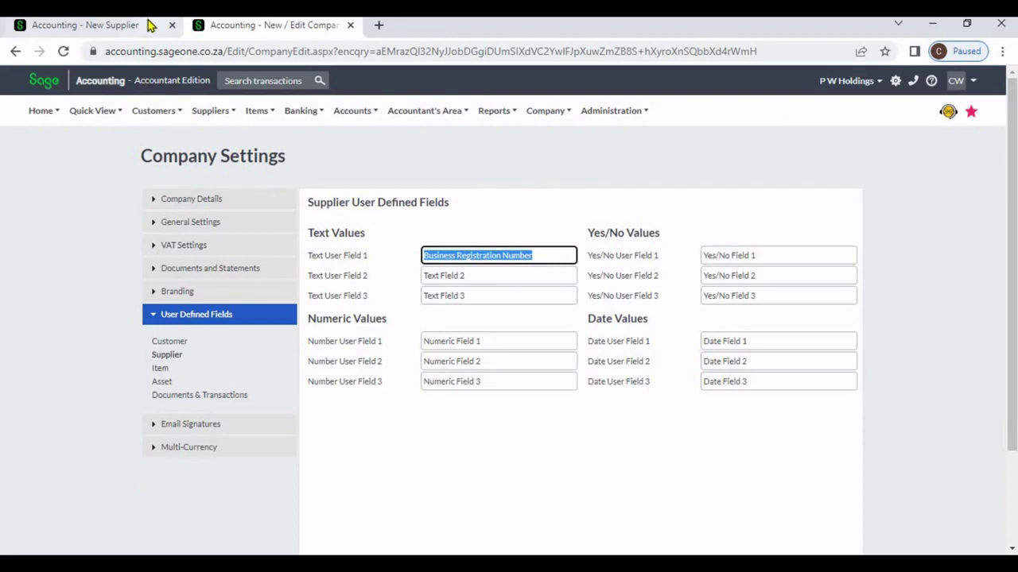
pyautogui.click(152, 26)
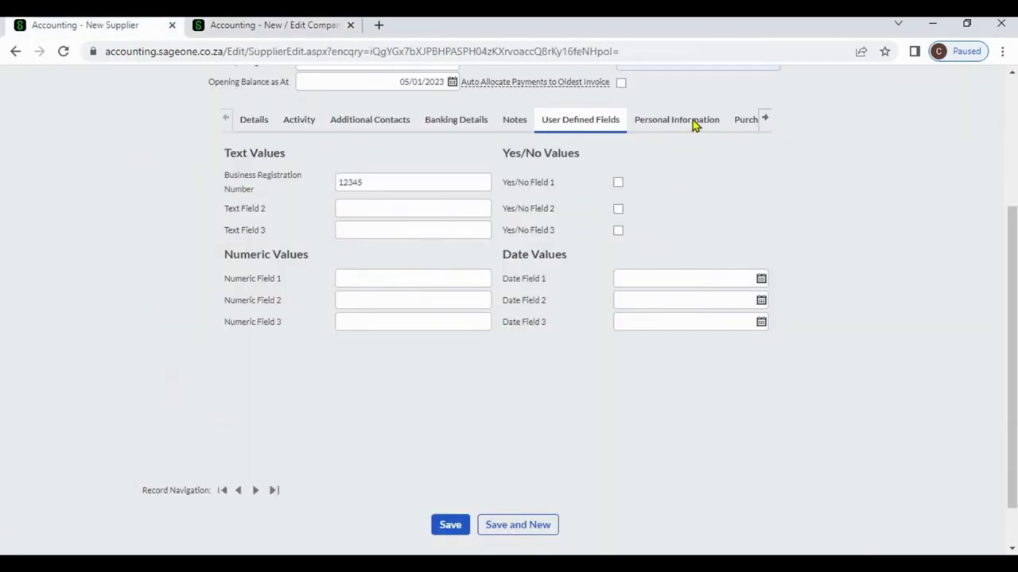
pyautogui.click(763, 121)
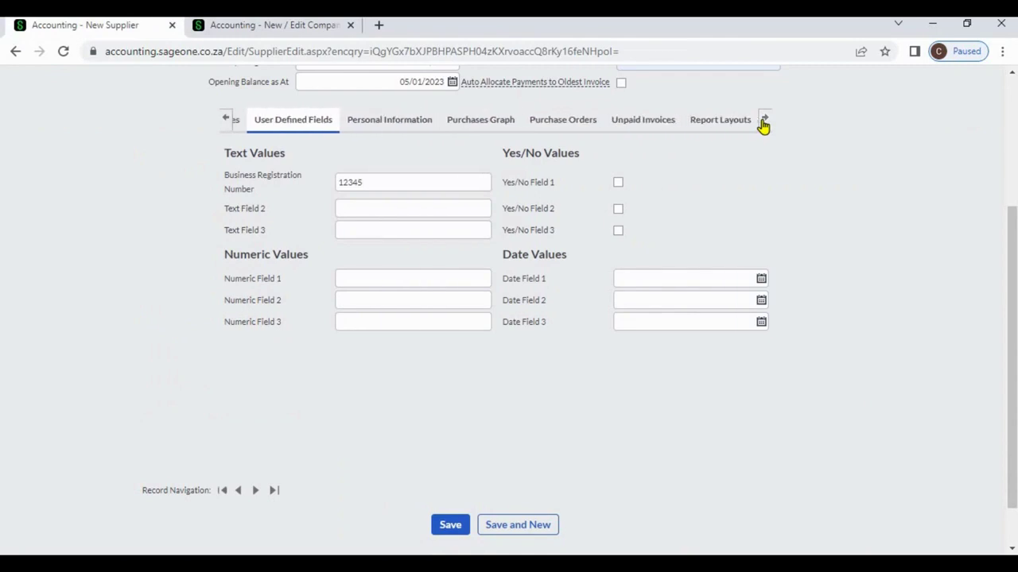
pyautogui.click(732, 123)
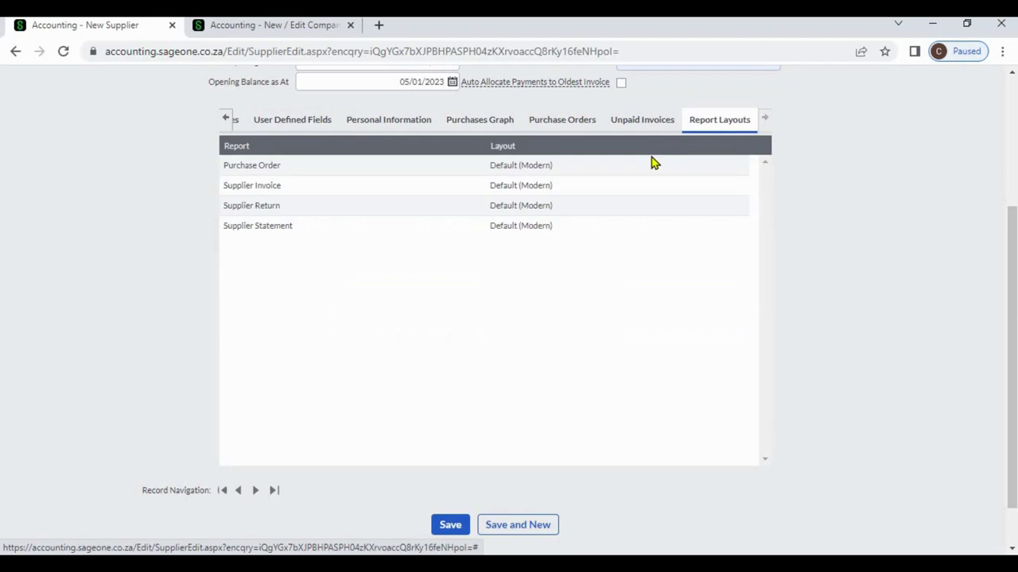
pyautogui.click(748, 165)
pyautogui.click(745, 167)
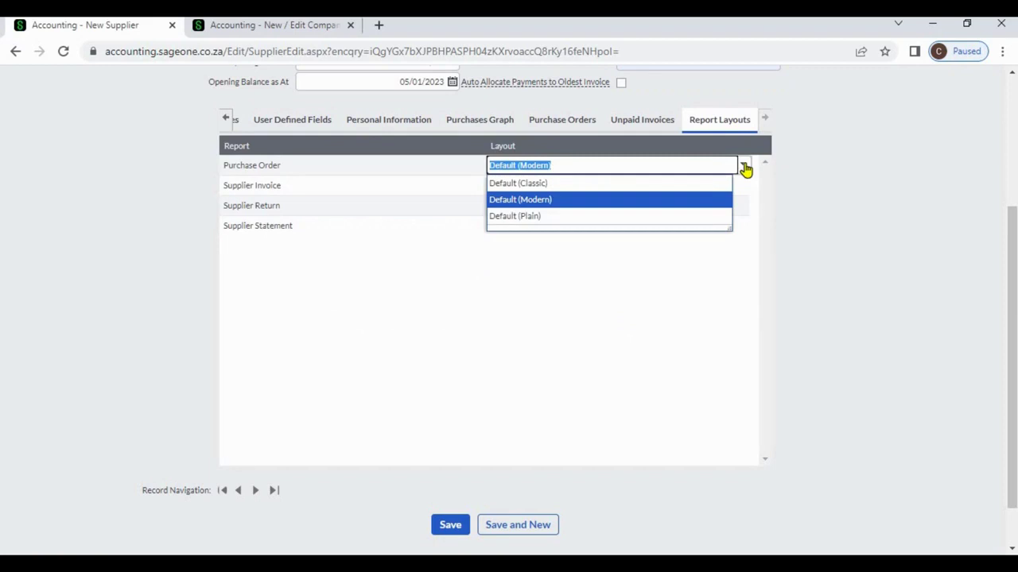
pyautogui.click(848, 238)
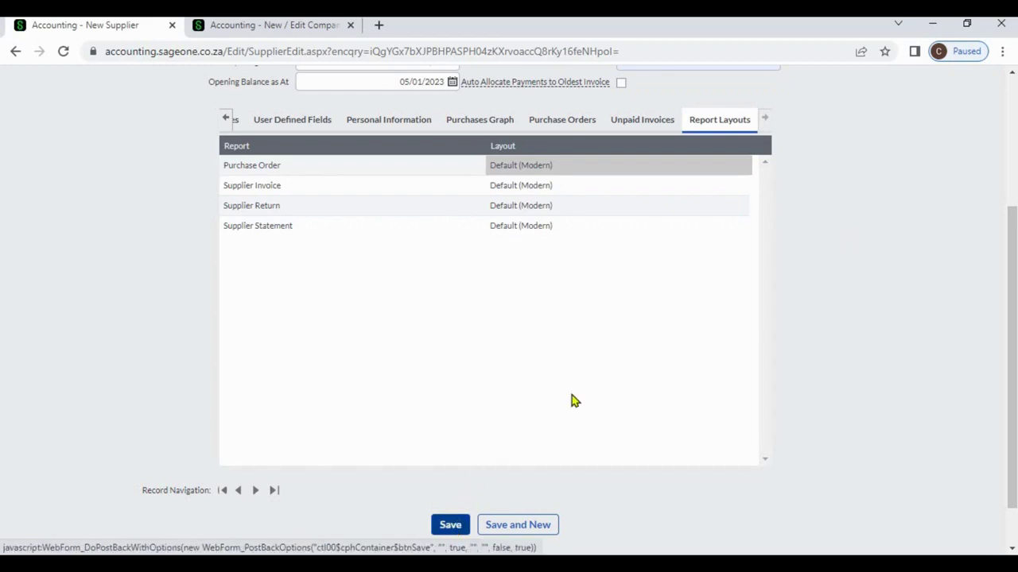
# Step: Open the List of Suppliers showing Sage and Sage ZA (PTY) LTD, then open Sage's record
pyautogui.scroll(3, 1010, 101)
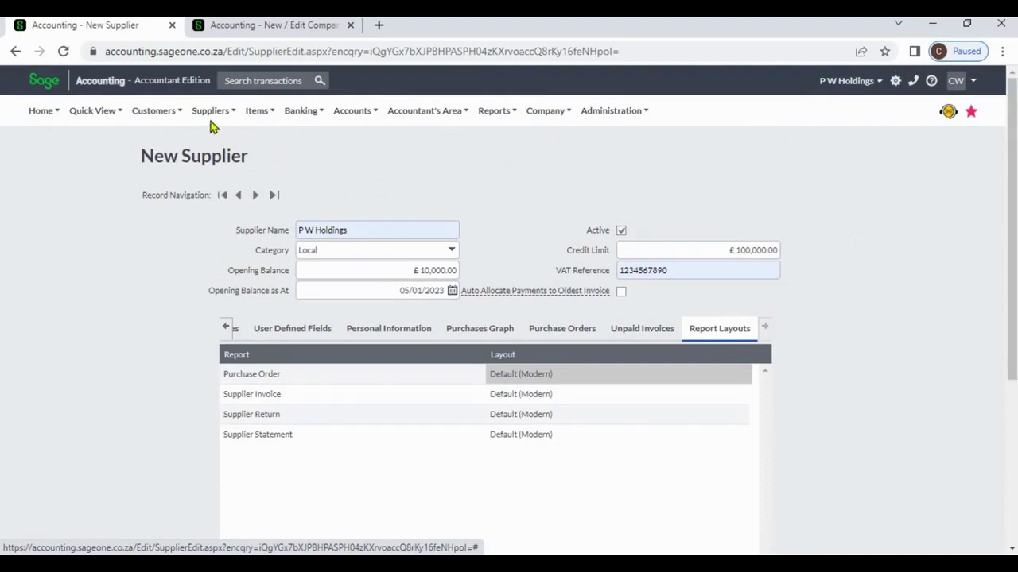
pyautogui.click(210, 111)
pyautogui.moveTo(208, 159)
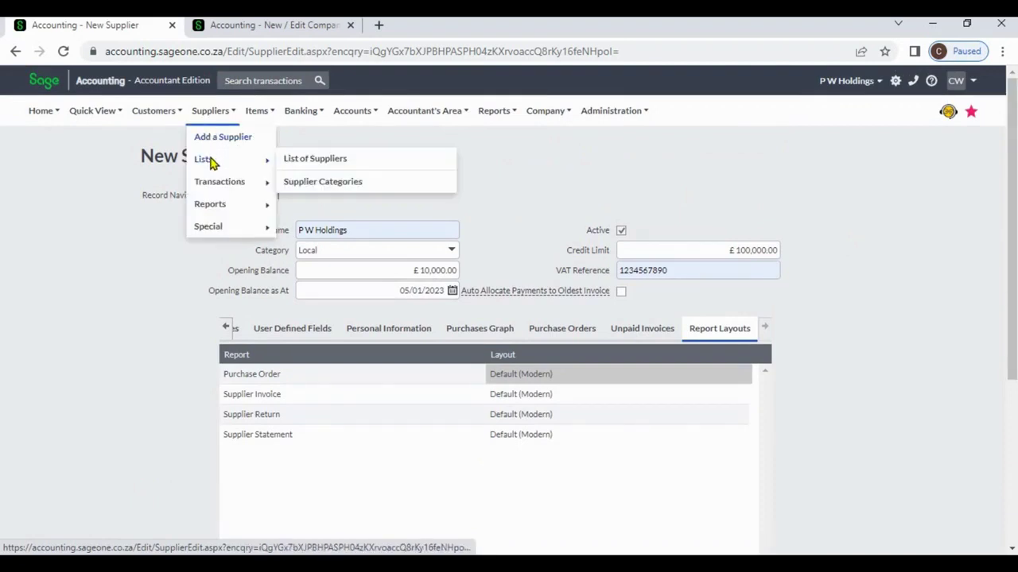
pyautogui.click(301, 160)
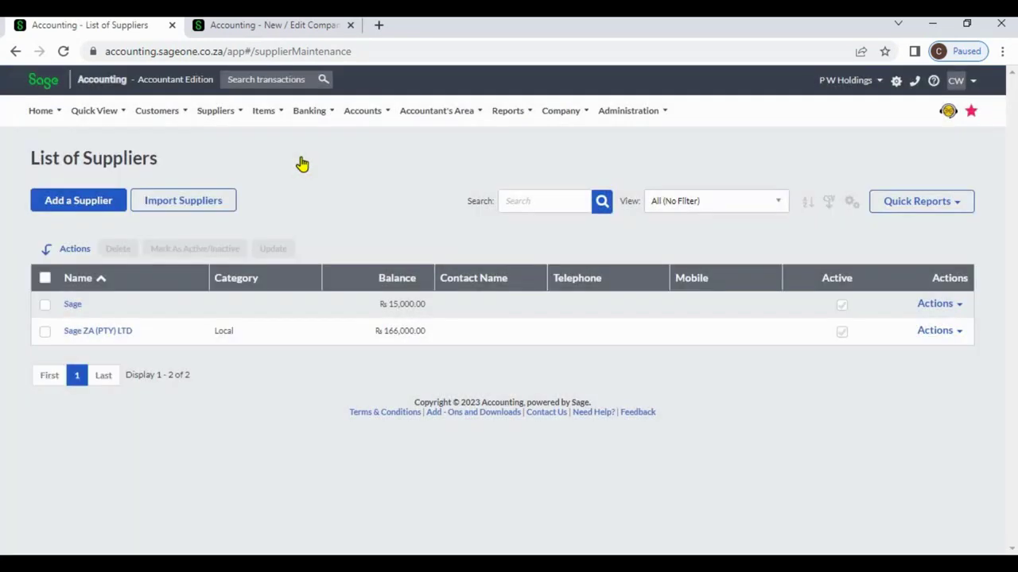
pyautogui.click(72, 305)
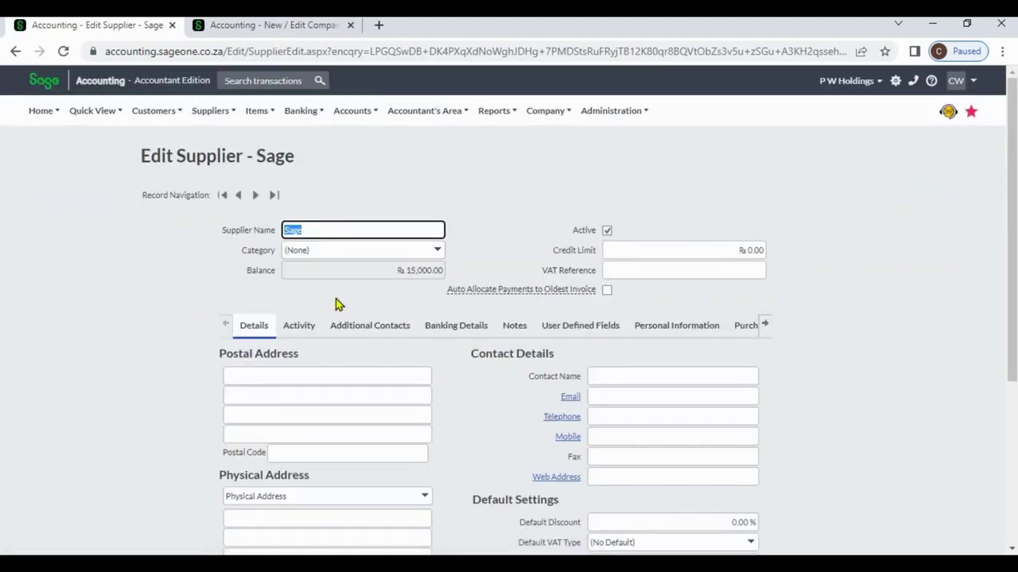
# Step: Review Sage's Activity and Supplier Invoices detail, ending on the summary with a 15,000.00 balance
pyautogui.click(307, 327)
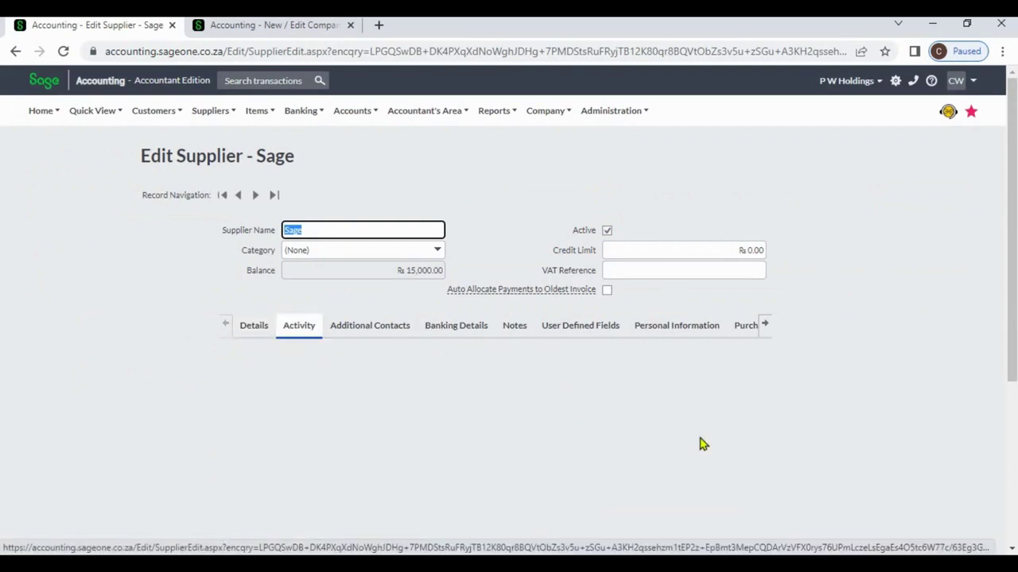
pyautogui.click(1011, 551)
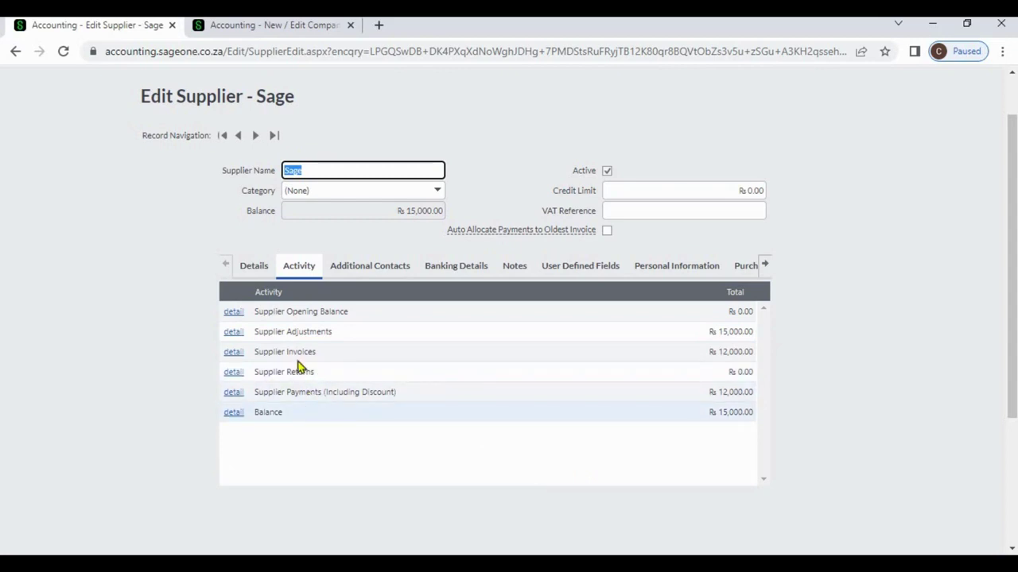
pyautogui.click(238, 356)
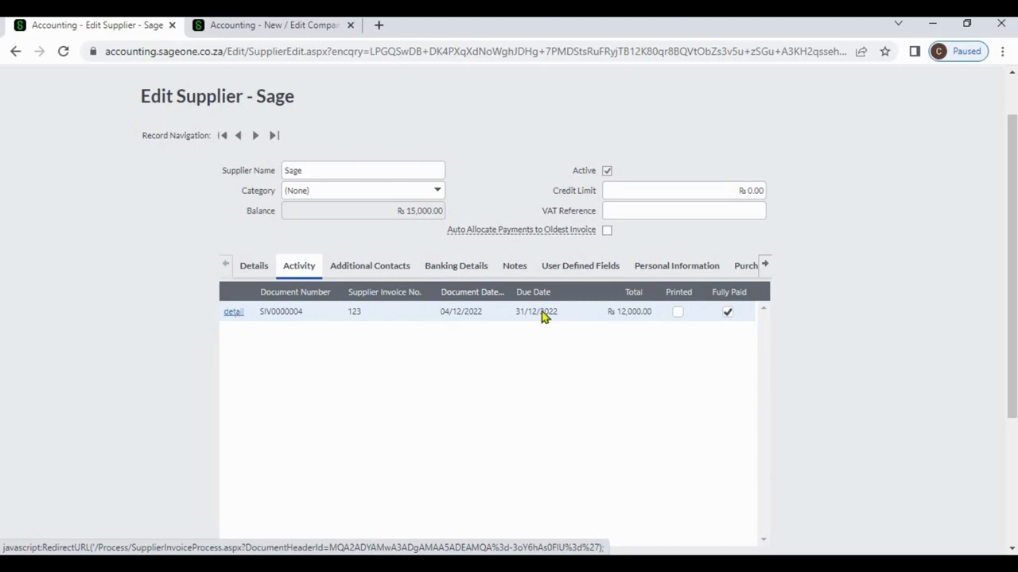
pyautogui.click(1012, 550)
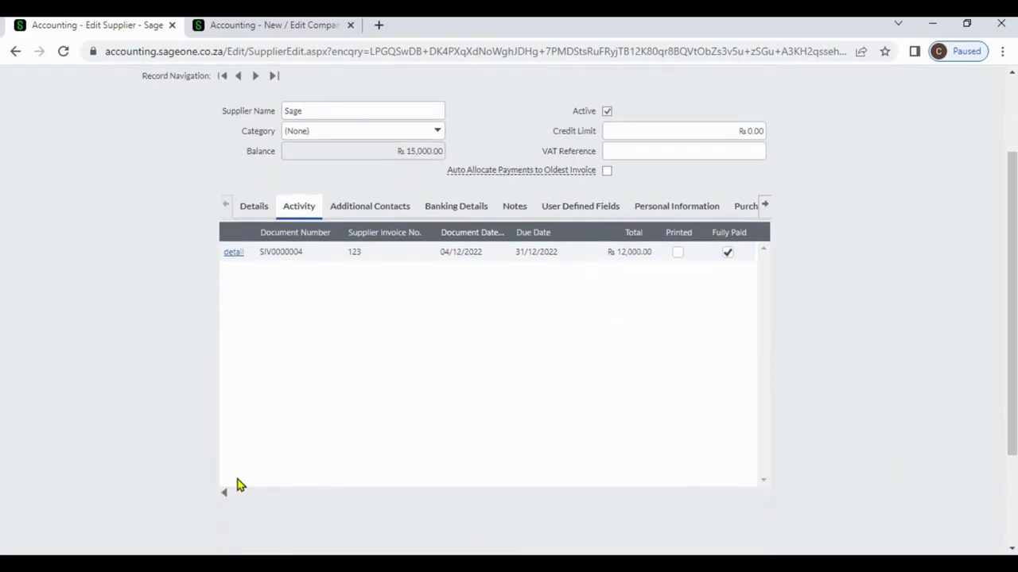
pyautogui.click(225, 494)
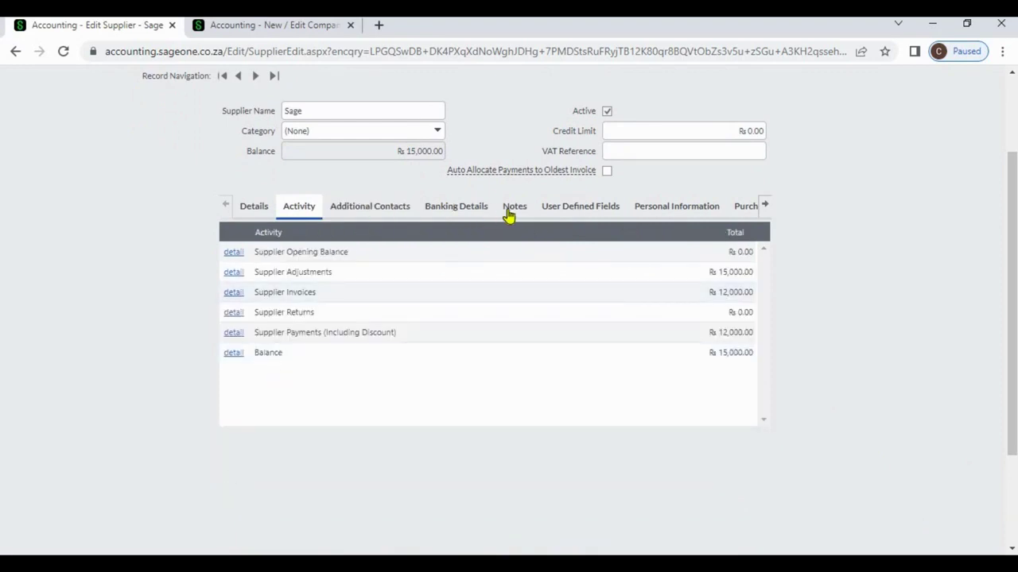
# Step: Browse Sage's protection details, purchases graph and purchase orders, ending on the one 15,000.00 unpaid invoice
pyautogui.click(654, 212)
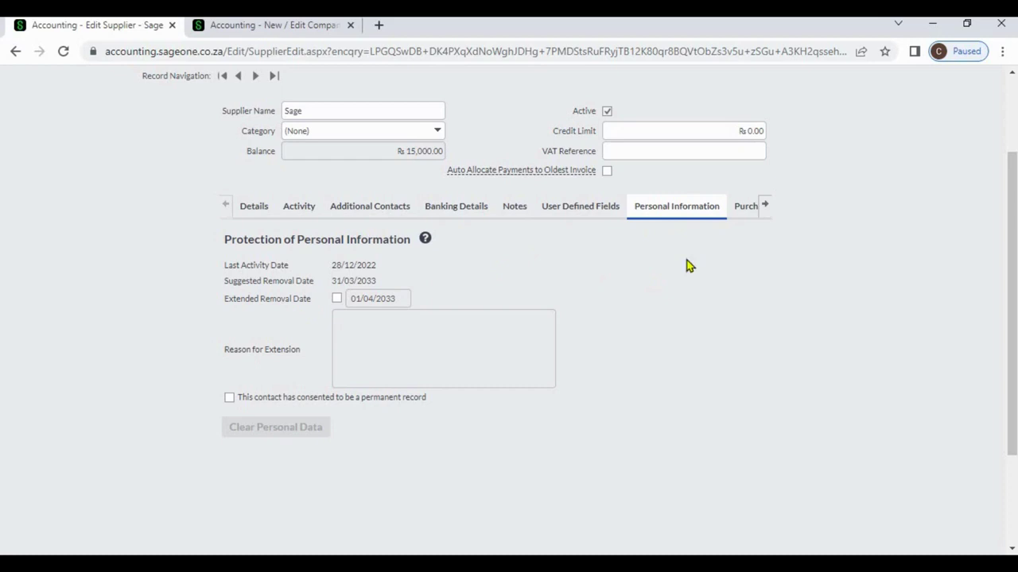
pyautogui.click(768, 207)
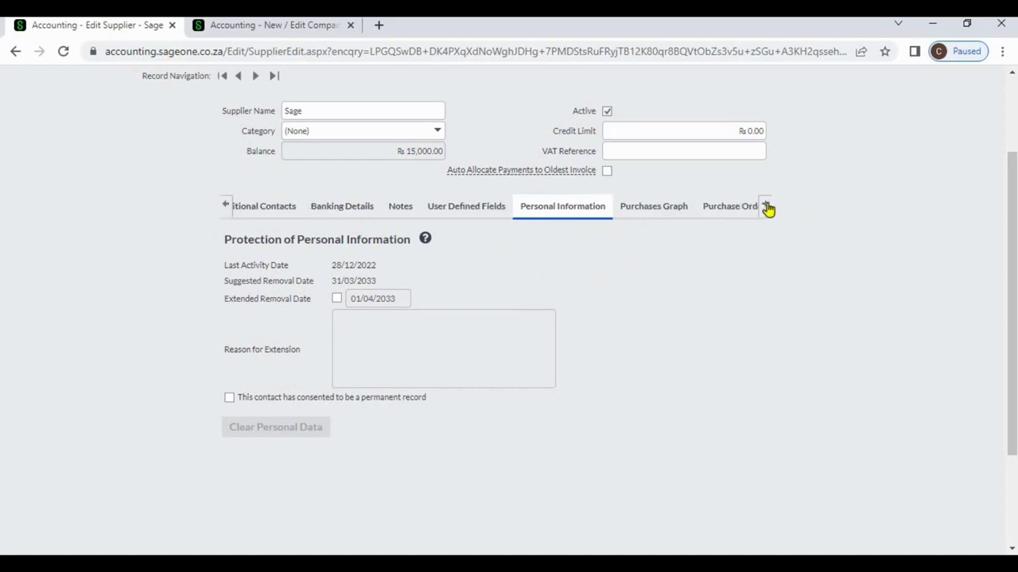
pyautogui.click(590, 207)
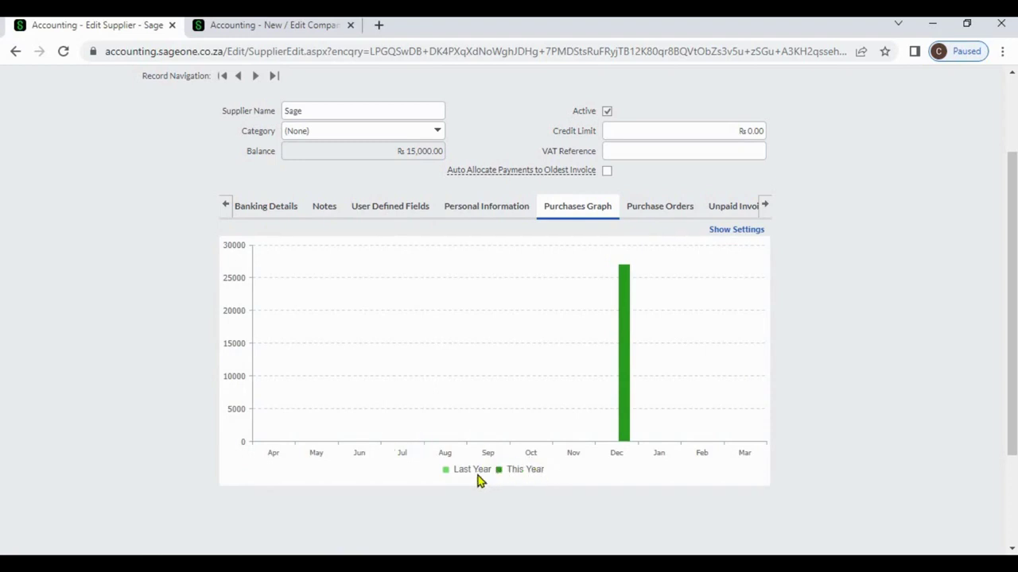
pyautogui.click(653, 210)
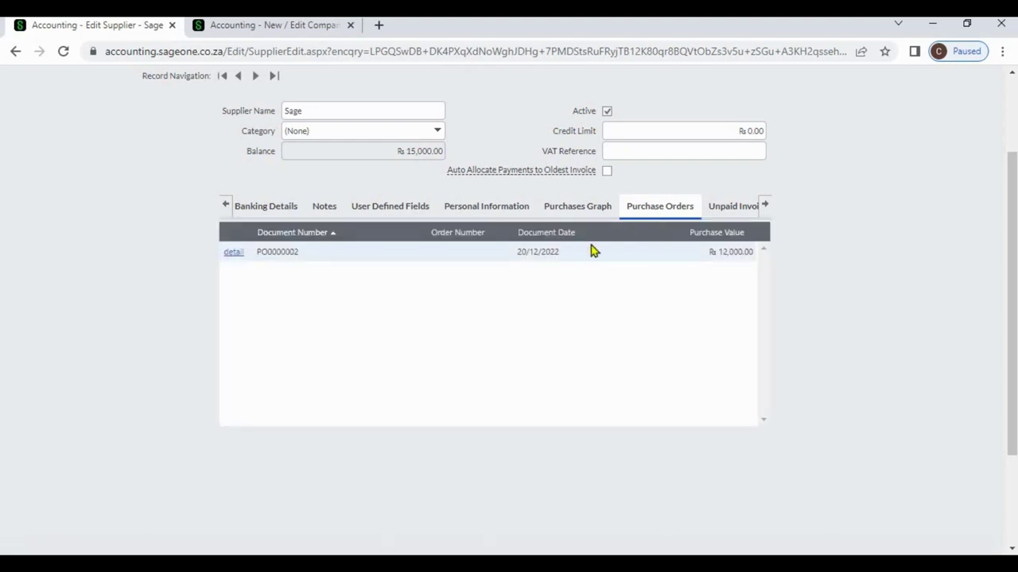
pyautogui.click(725, 211)
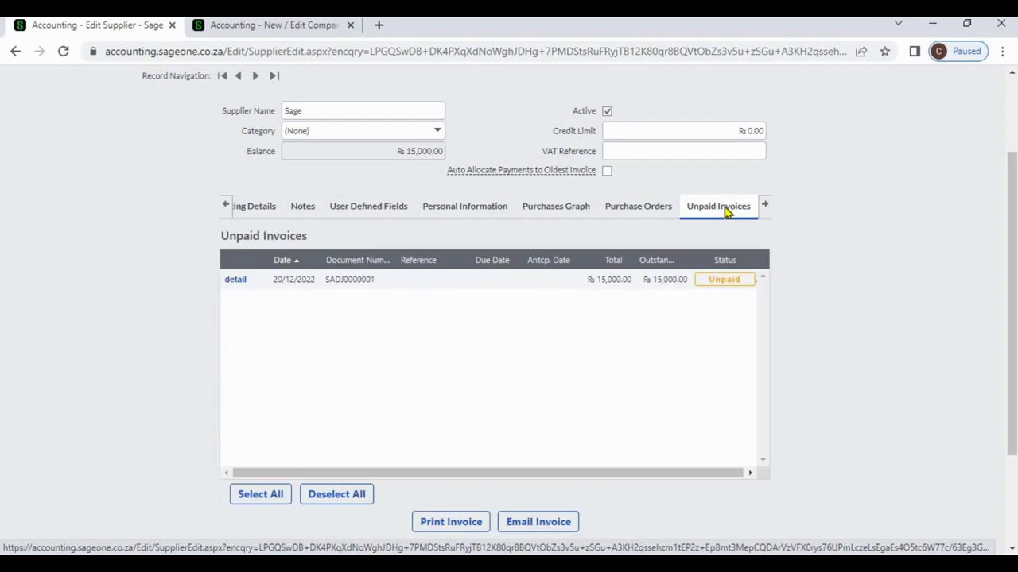
# Step: Scroll the supplier section strip back to show the Details section
pyautogui.click(765, 209)
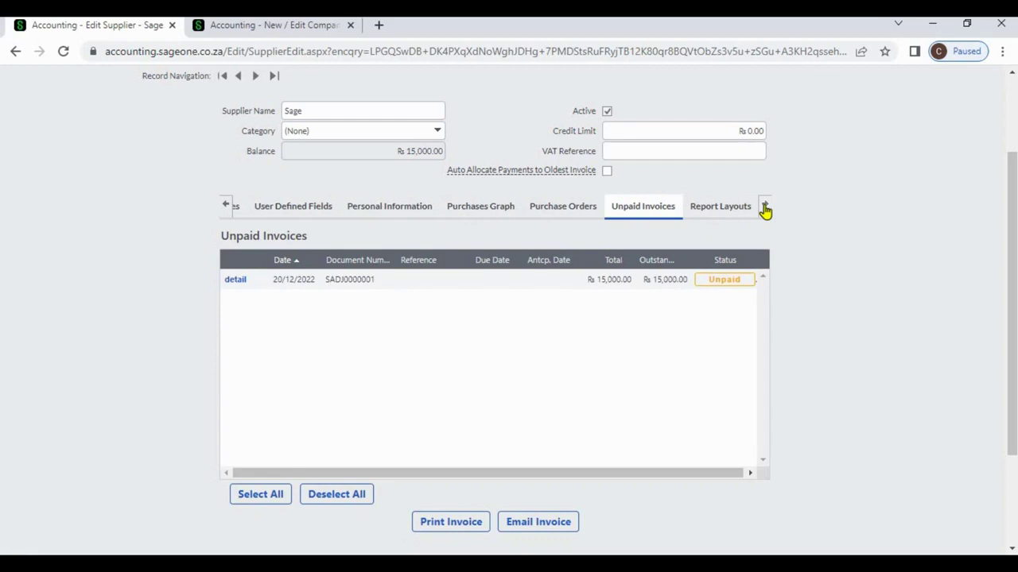
pyautogui.click(226, 206)
pyautogui.click(226, 209)
pyautogui.click(227, 209)
pyautogui.click(226, 208)
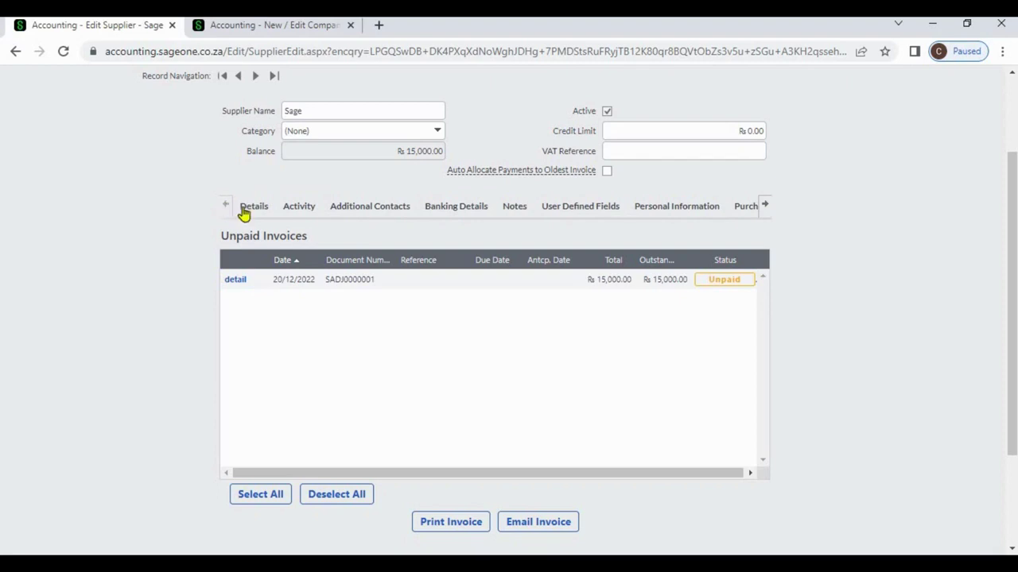
# Step: View Sage's Details, Additional Contacts, Banking Details, Notes, User Defined Fields and Activity sections
pyautogui.click(245, 210)
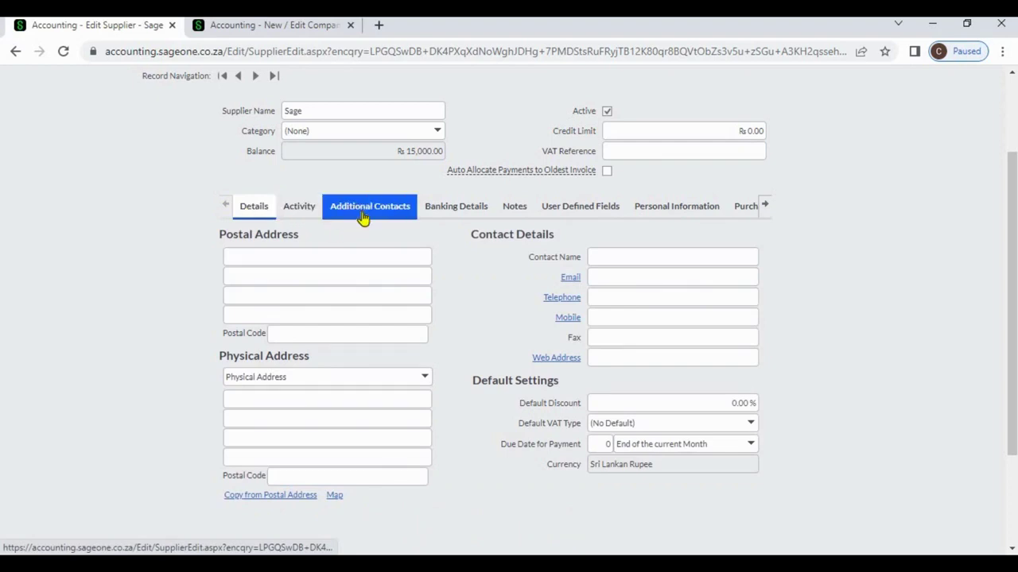
pyautogui.click(362, 213)
pyautogui.click(465, 215)
pyautogui.click(501, 215)
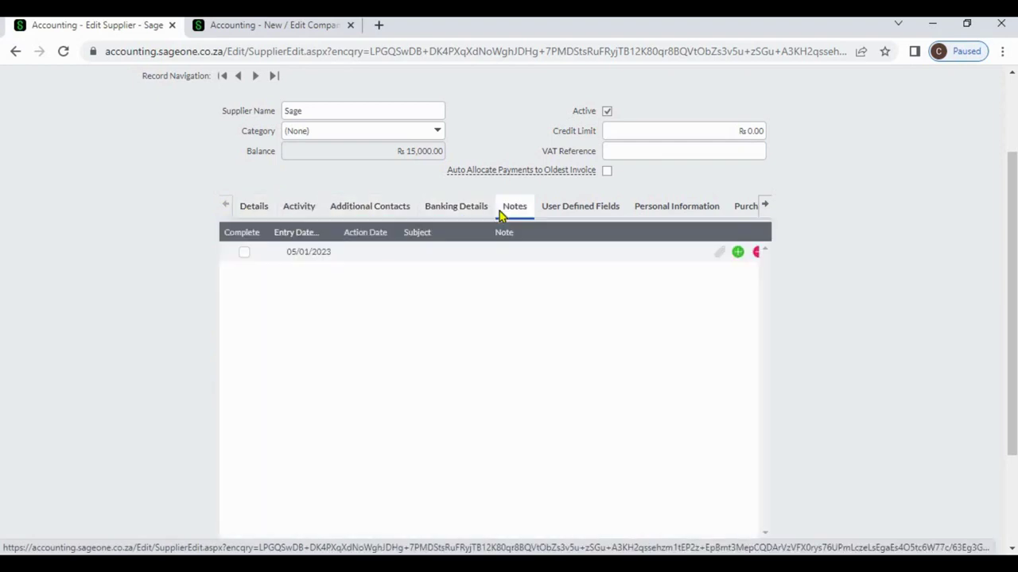
pyautogui.click(549, 210)
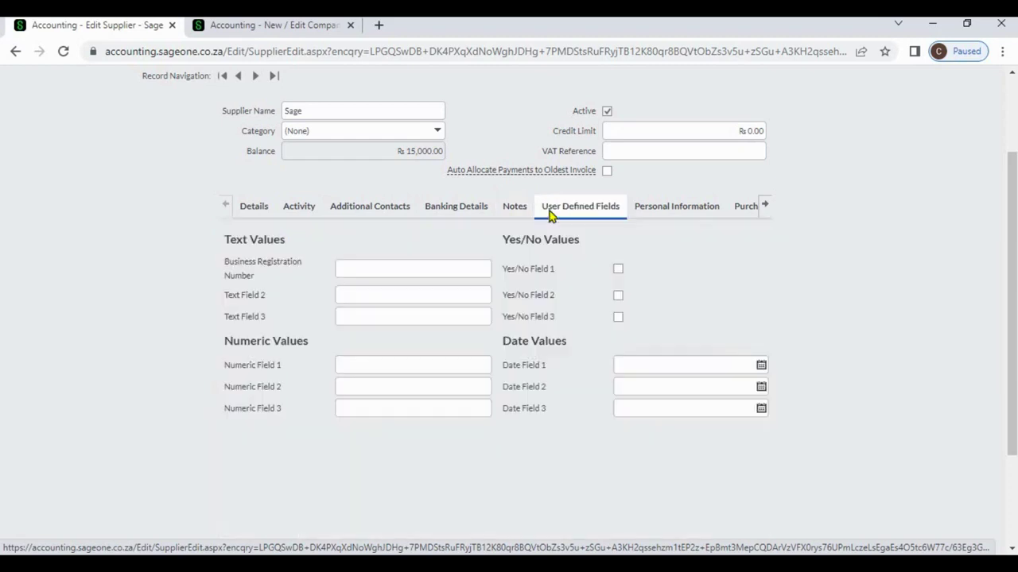
pyautogui.click(442, 220)
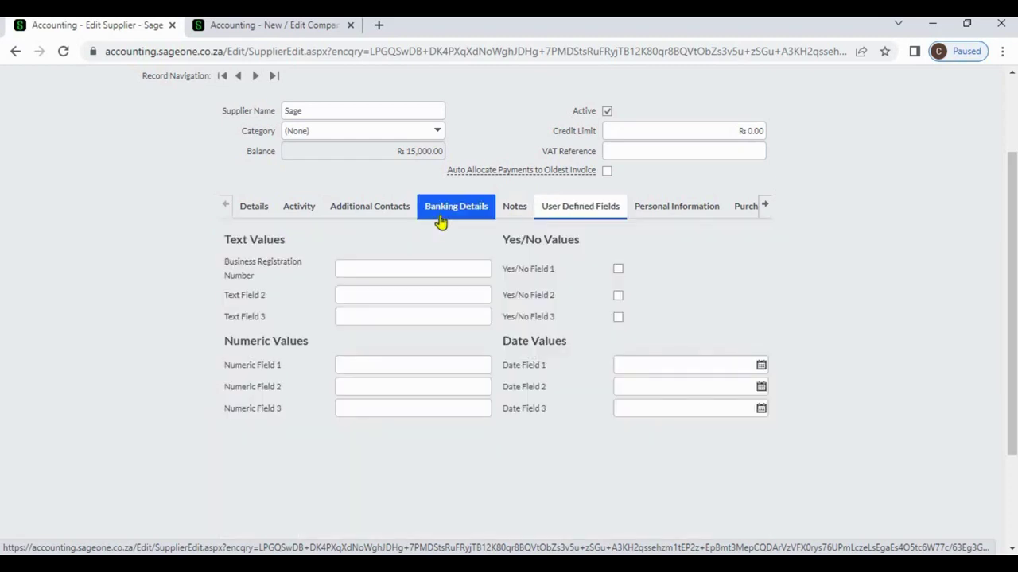
pyautogui.click(300, 209)
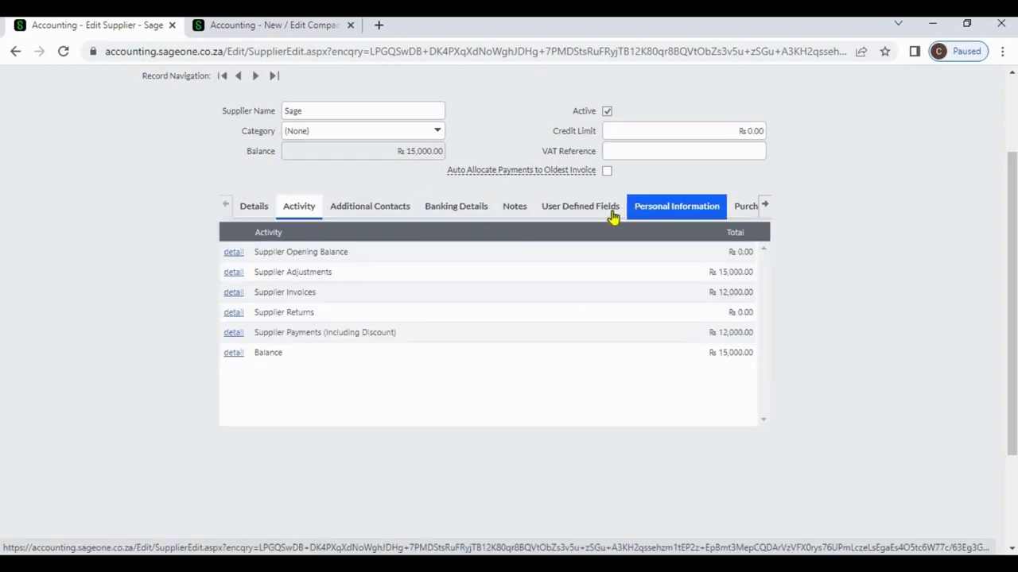
# Step: View Sage's Purchases Graph, Purchase Orders and Unpaid Invoices, then finish on Details
pyautogui.click(764, 208)
pyautogui.click(713, 213)
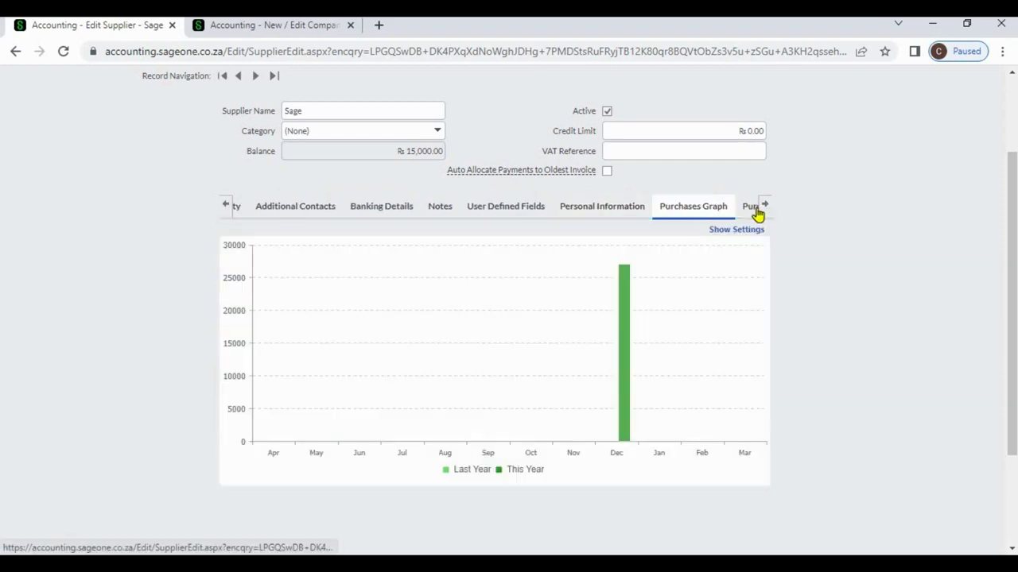
pyautogui.click(765, 209)
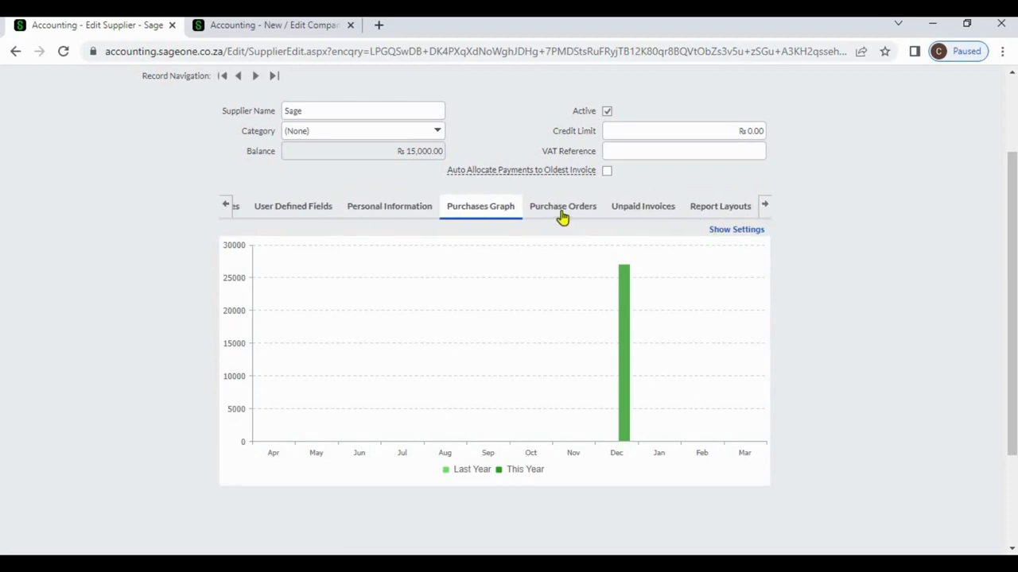
pyautogui.click(563, 214)
pyautogui.click(620, 212)
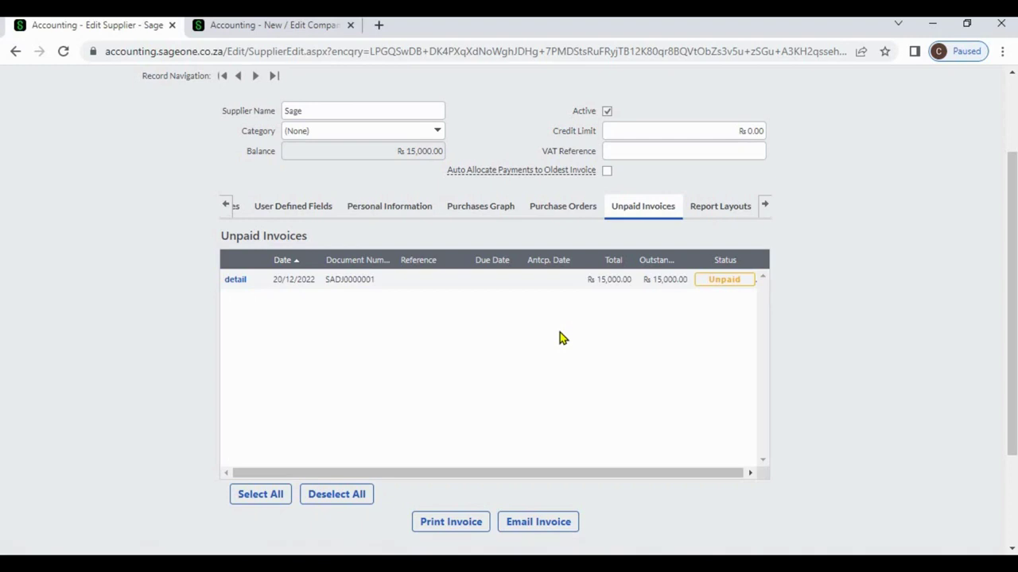
pyautogui.click(227, 207)
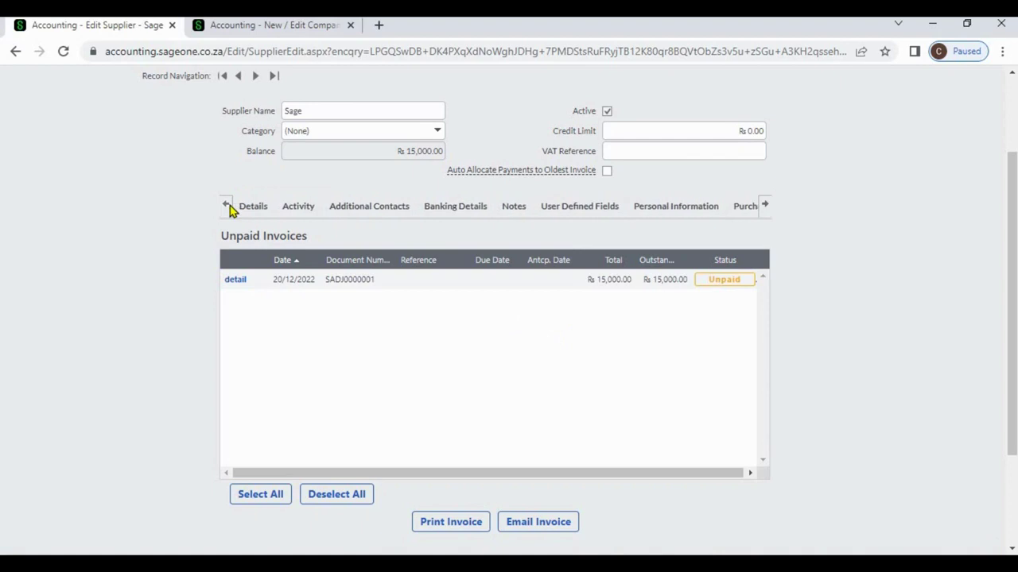
pyautogui.click(247, 209)
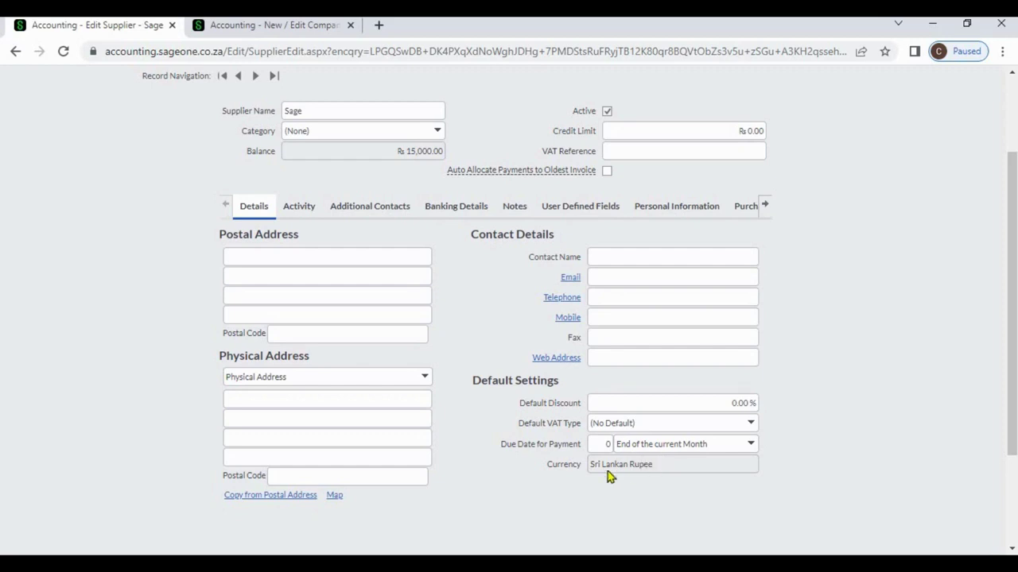
pyautogui.tripleClick(644, 468)
pyautogui.click(693, 470)
pyautogui.scroll(2, 1012, 129)
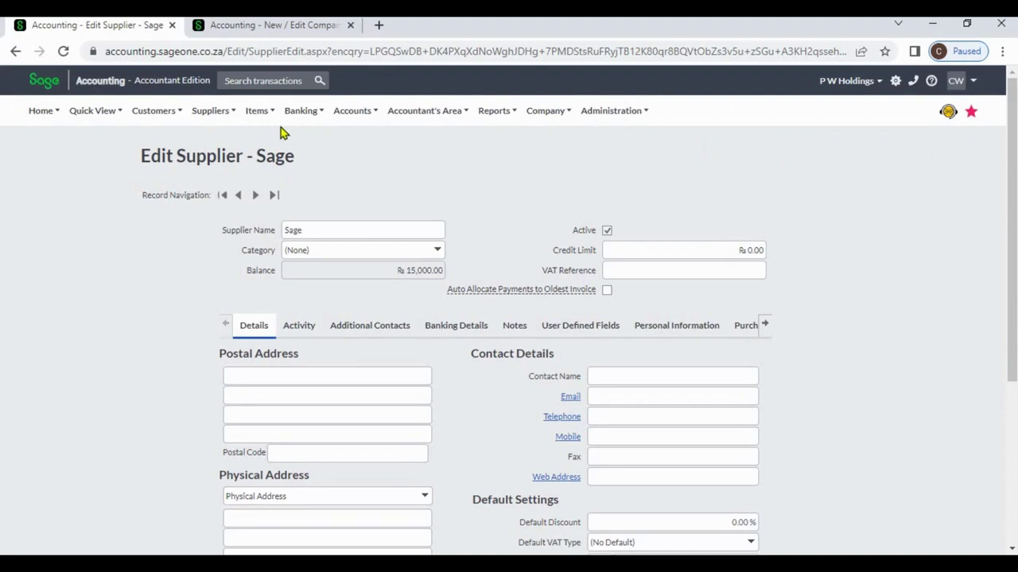
# Step: Start new purchase order PO0000003 from Supplier Purchase Orders and list its available suppliers
pyautogui.click(230, 113)
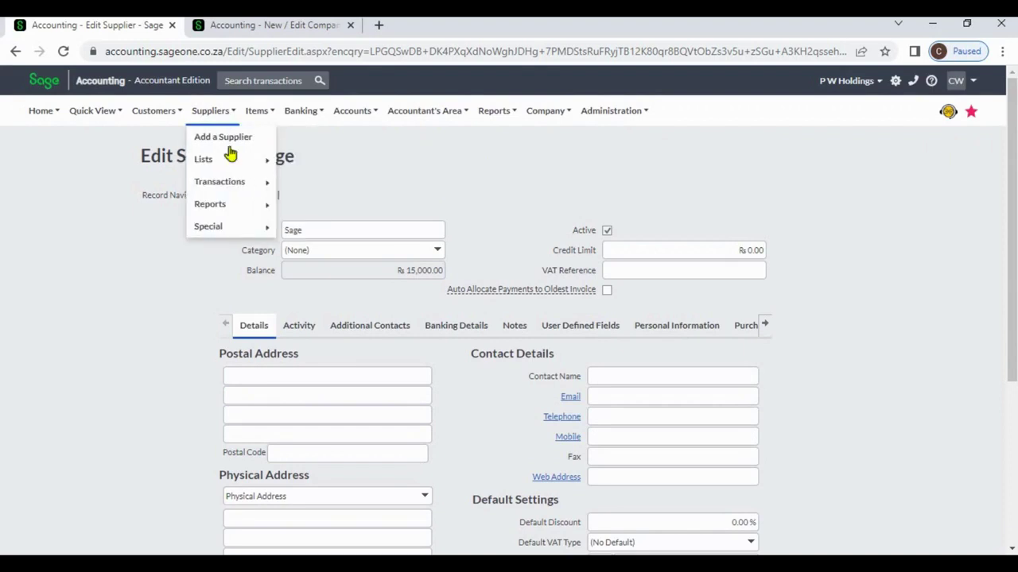
pyautogui.moveTo(245, 183)
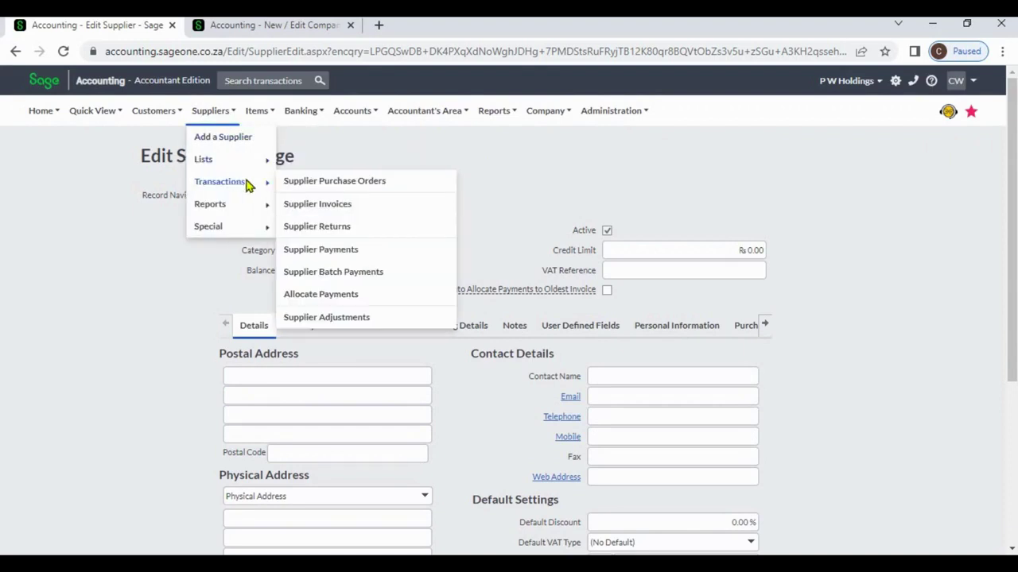
pyautogui.click(299, 189)
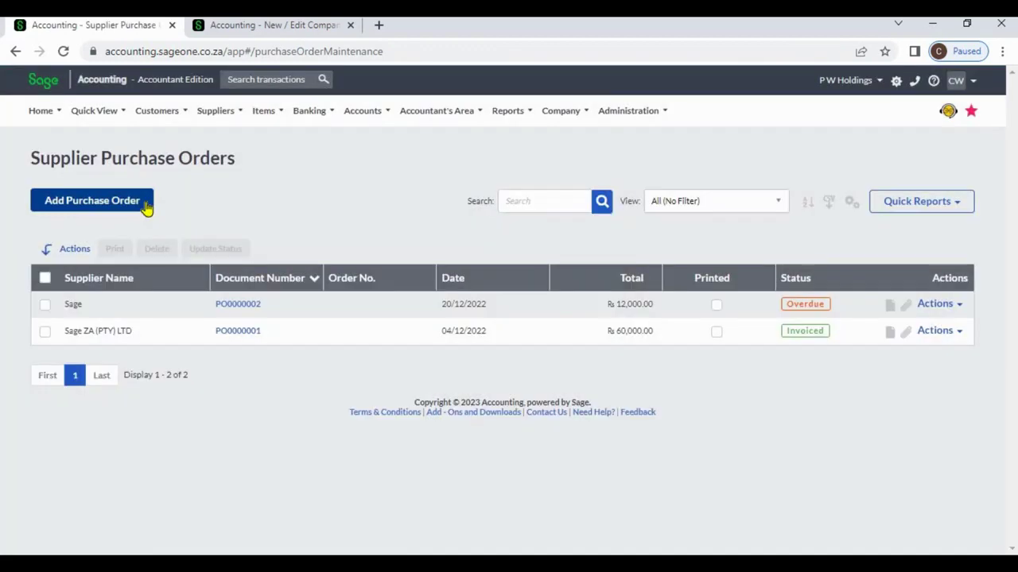
pyautogui.click(146, 207)
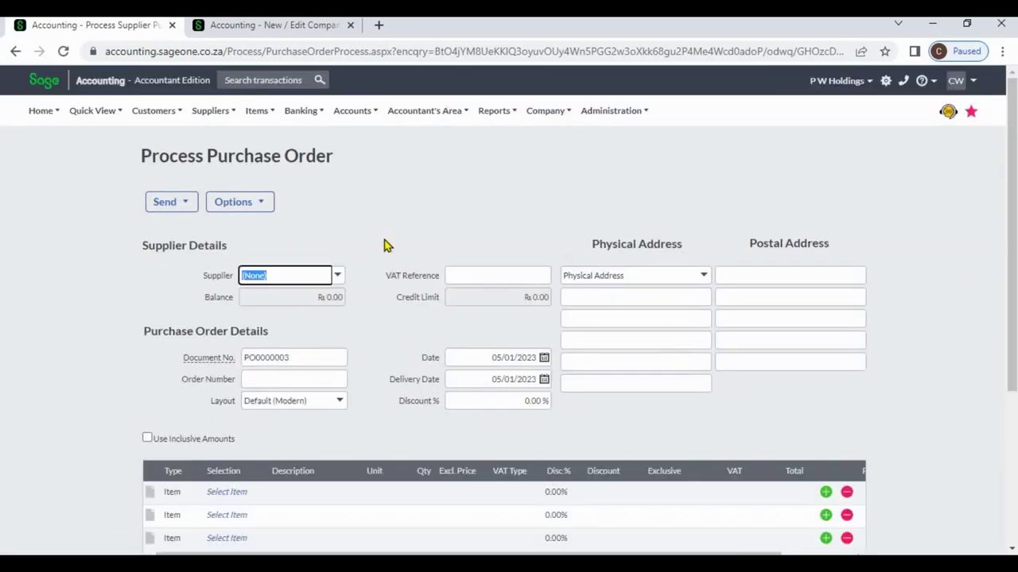
pyautogui.click(339, 278)
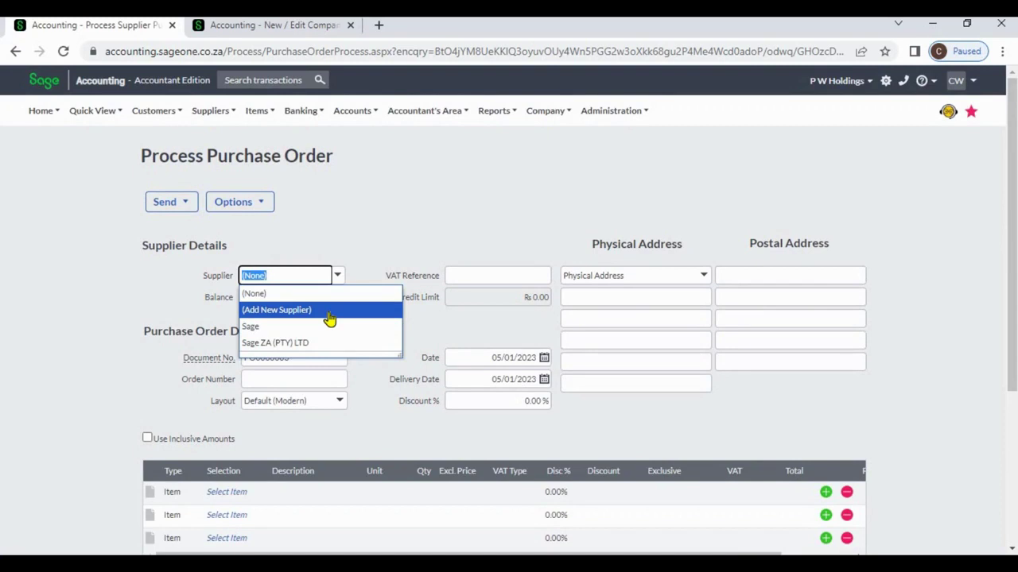
# Step: Open the (Add New Supplier) form, view its Default Settings and Addresses, then close it unsaved
pyautogui.click(329, 316)
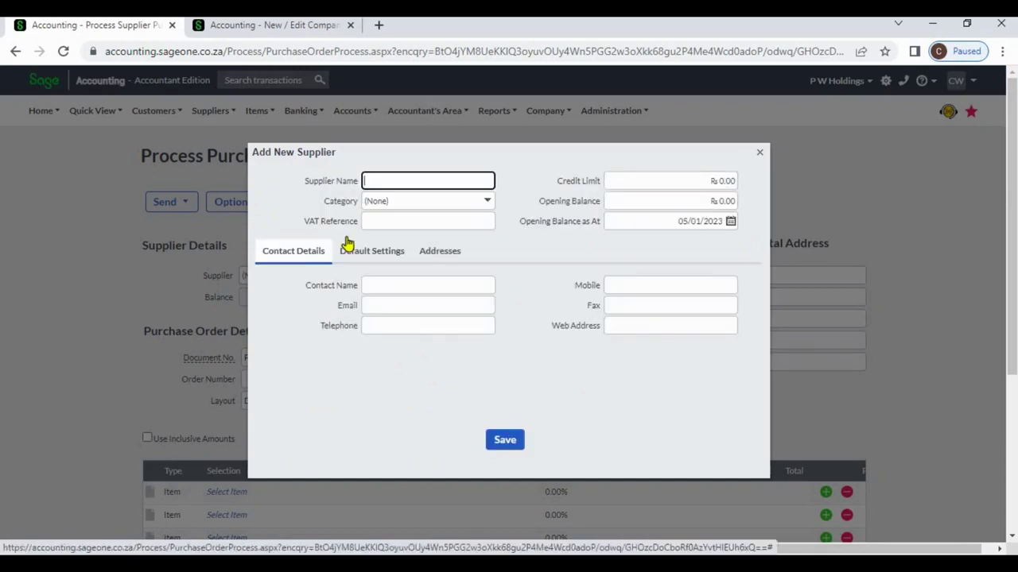
pyautogui.click(368, 260)
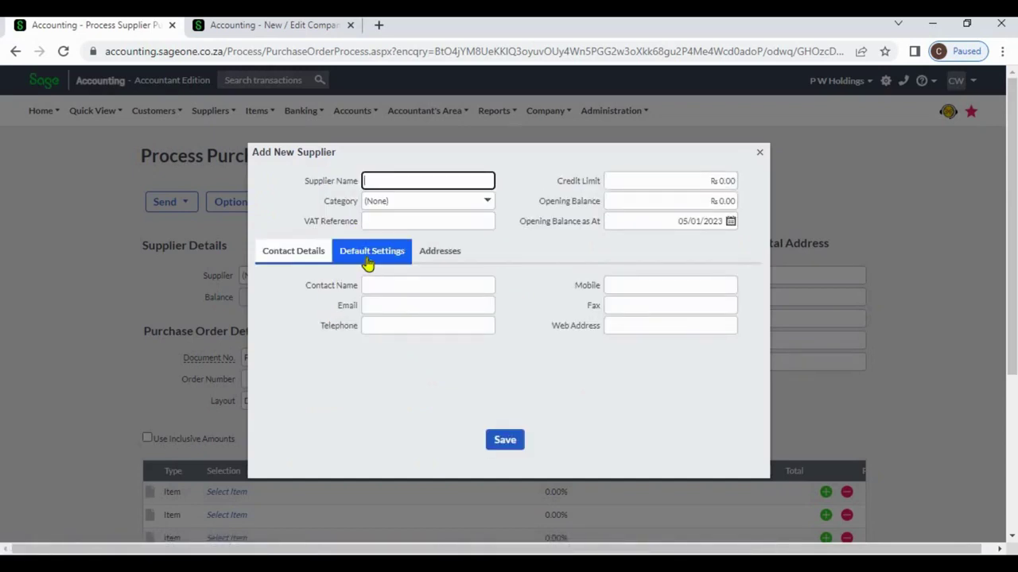
pyautogui.click(429, 259)
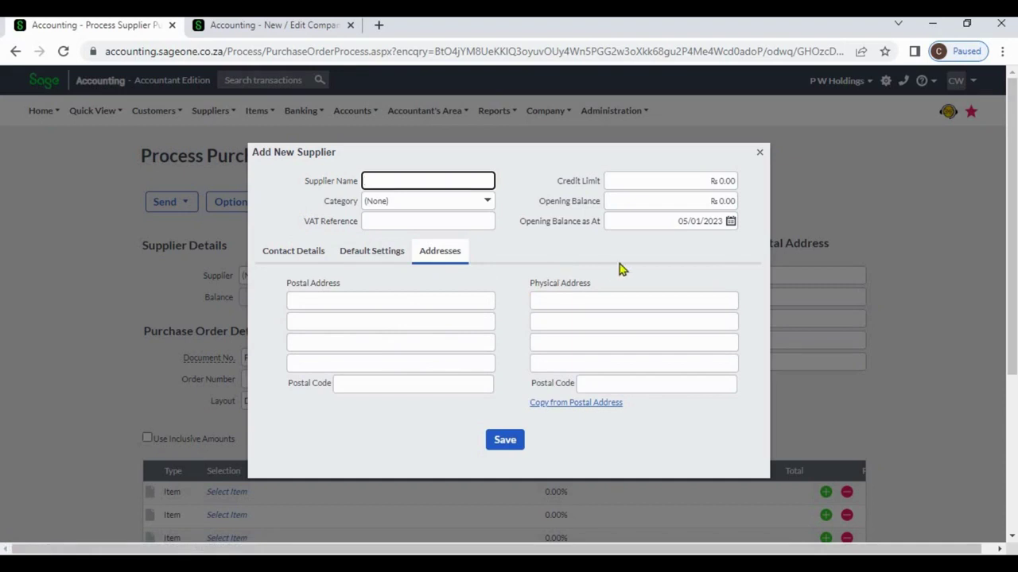
pyautogui.click(759, 153)
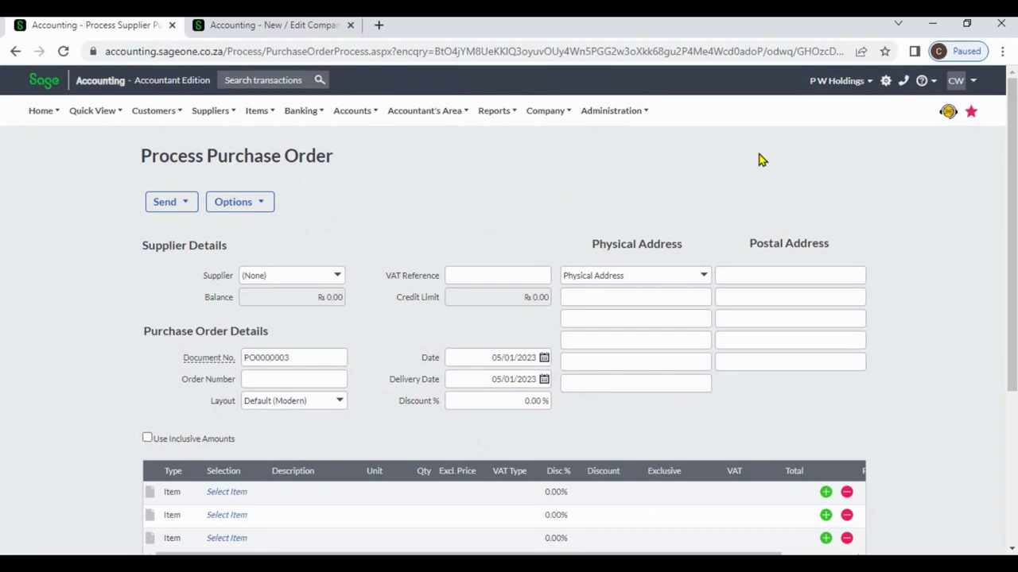